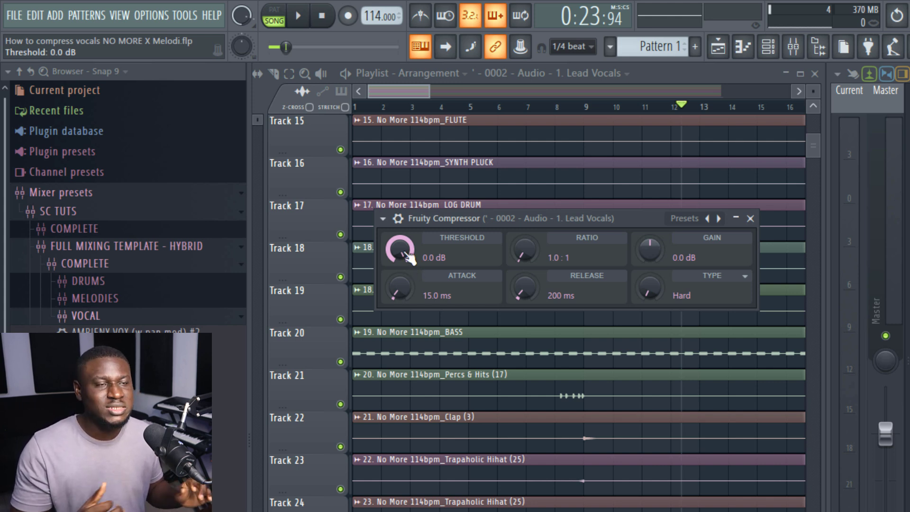
Try the threshold at -7.4 dB, return it to 0.0 dB, and raise the ratio to 6.5:1.
drag(407, 257, 407, 274)
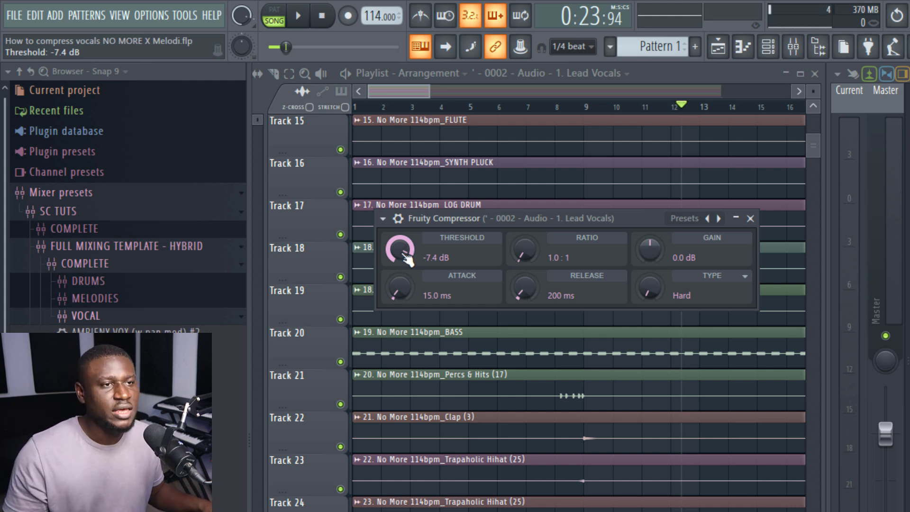
drag(408, 260, 421, 260)
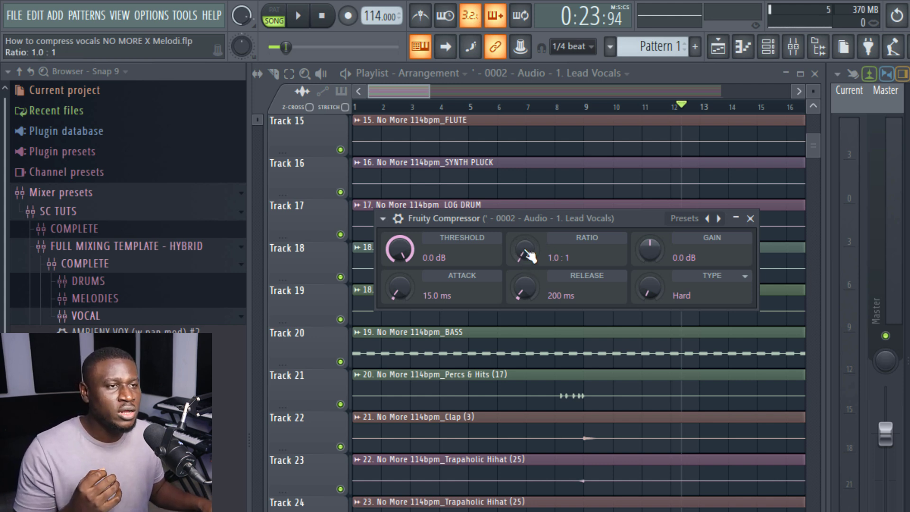
drag(529, 256, 529, 239)
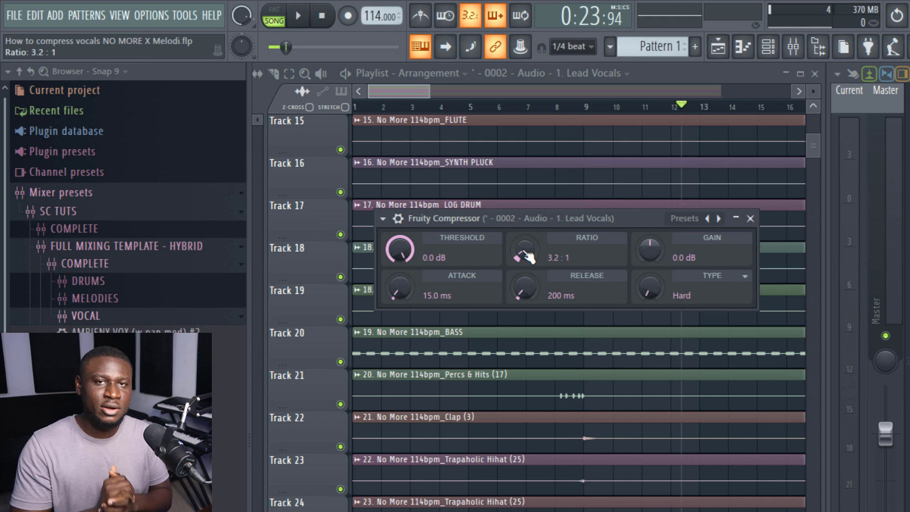
drag(545, 252, 545, 230)
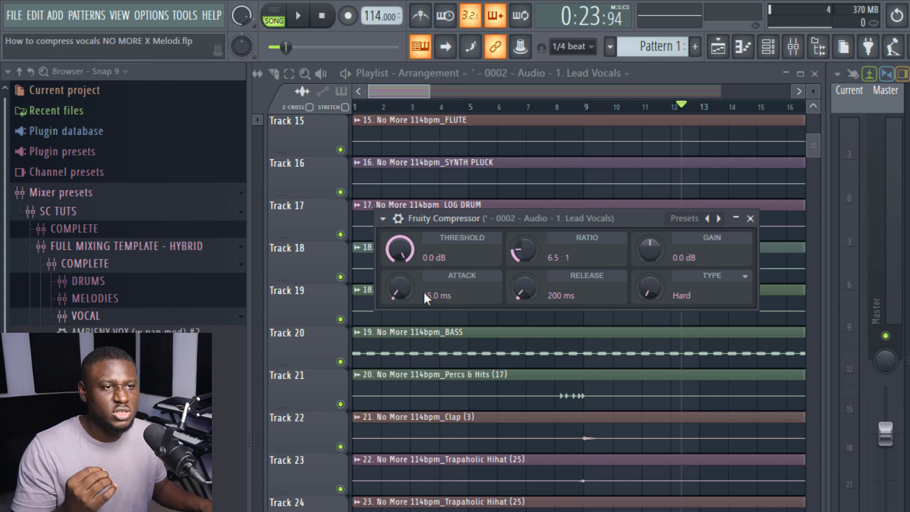
Set the Fruity Compressor attack to 9.6 ms and the release to 417 ms.
drag(422, 291, 420, 263)
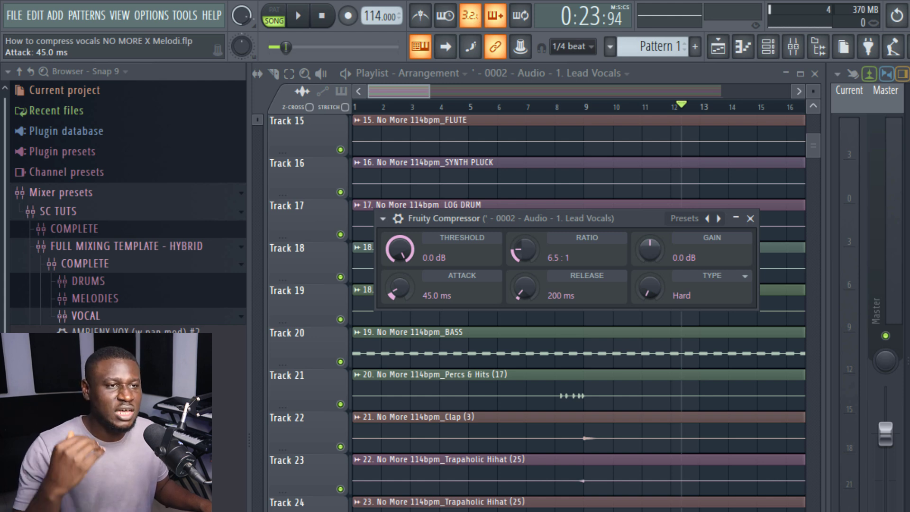
drag(421, 296, 420, 313)
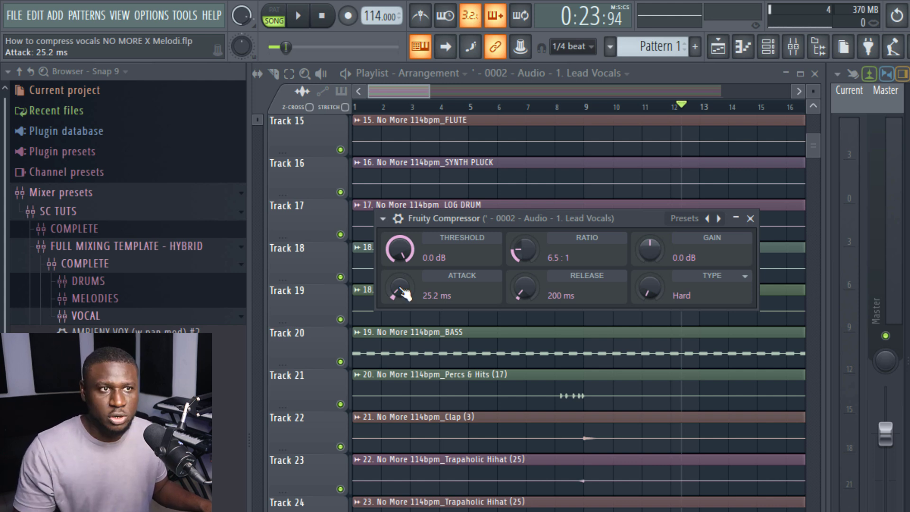
mouse_move(405, 294)
mouse_down()
mouse_move(405, 307)
mouse_move(400, 283)
mouse_move(400, 291)
mouse_up()
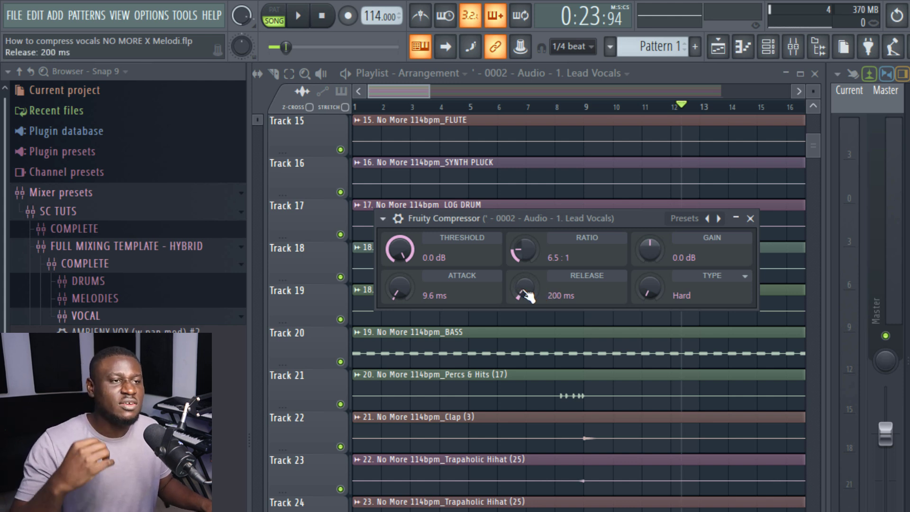
mouse_move(526, 296)
mouse_down()
mouse_move(526, 313)
mouse_move(526, 282)
mouse_up()
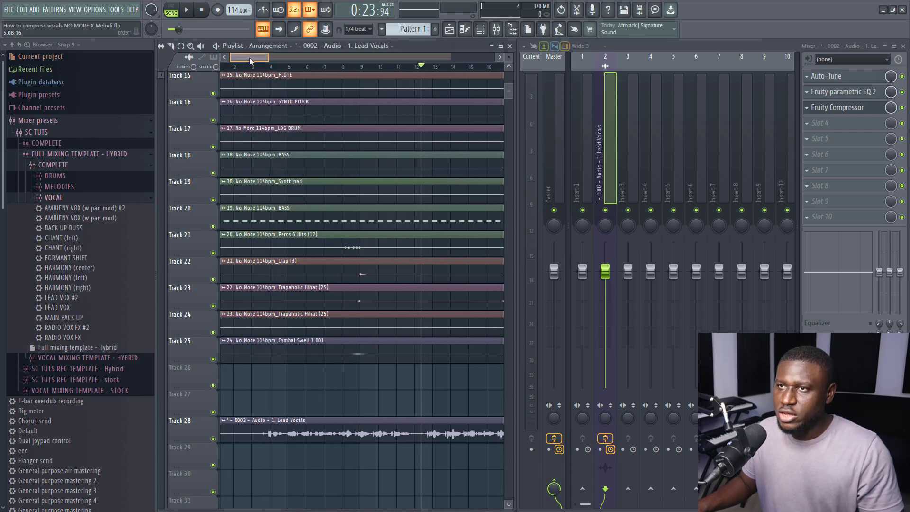
Load Fruity dB Meter into Slot 10 of the Lead Vocals insert chain.
mouse_move(248, 71)
mouse_down()
mouse_move(401, 68)
mouse_move(434, 86)
mouse_move(429, 91)
mouse_up()
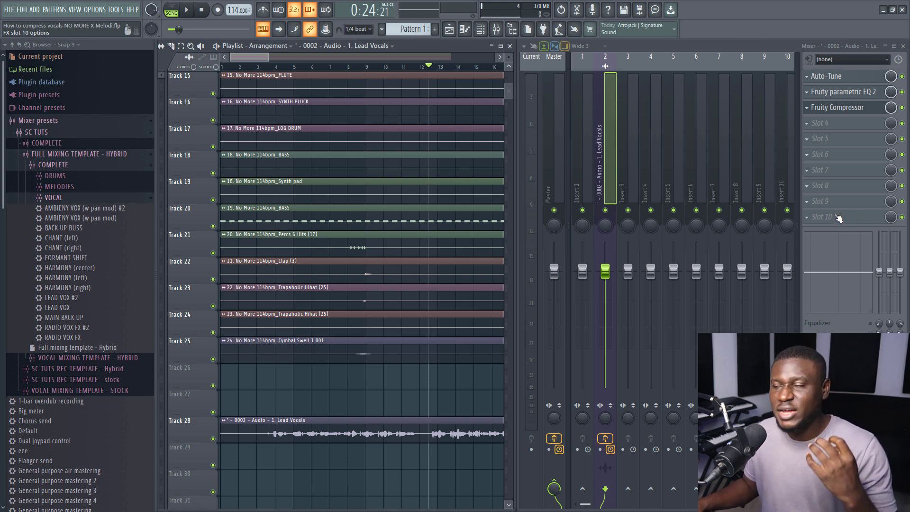
click(839, 217)
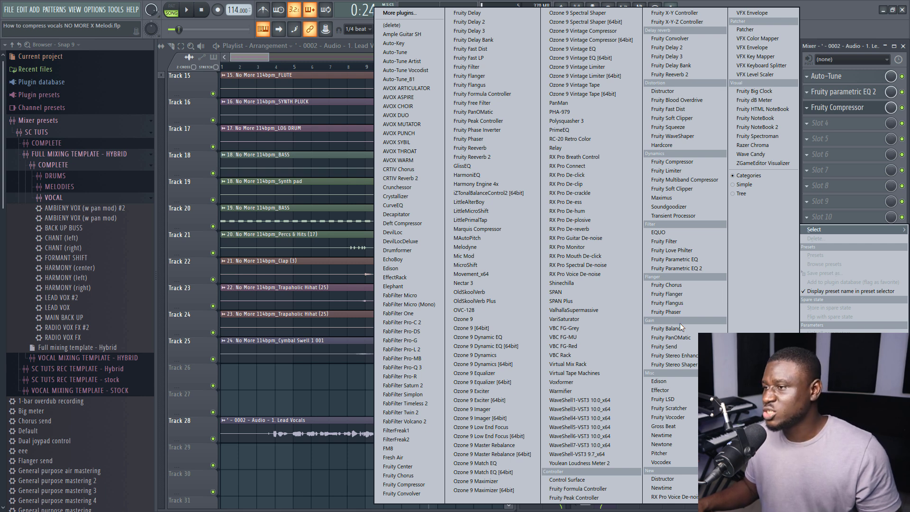
click(756, 102)
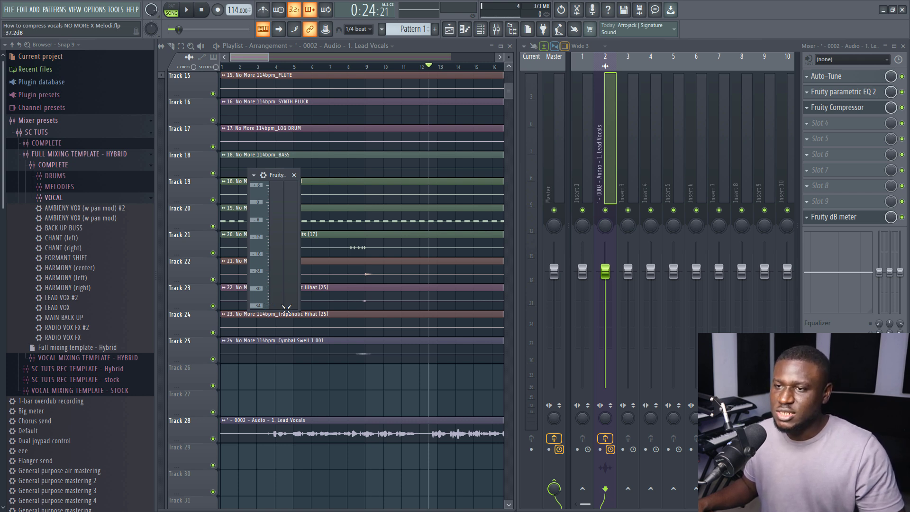
Make the dB Meter window taller and dock it over the playlist track headers.
drag(287, 309, 287, 465)
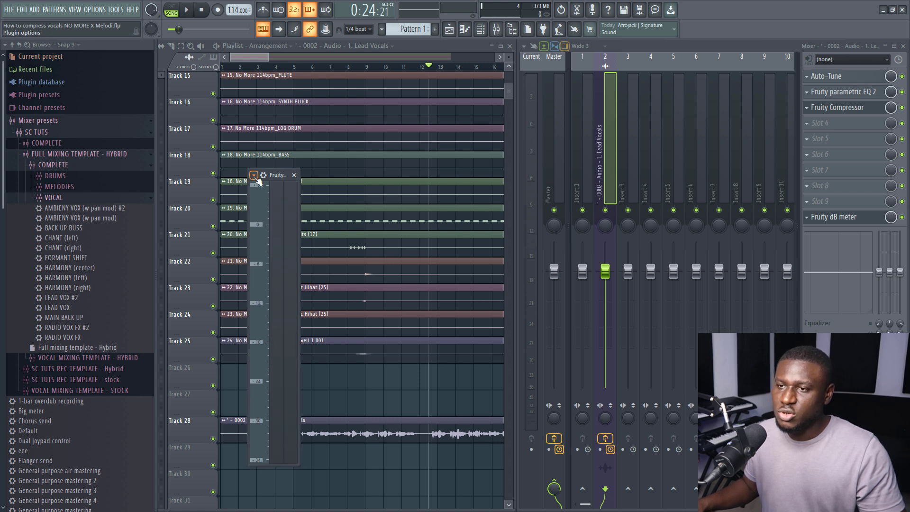
click(255, 176)
click(263, 379)
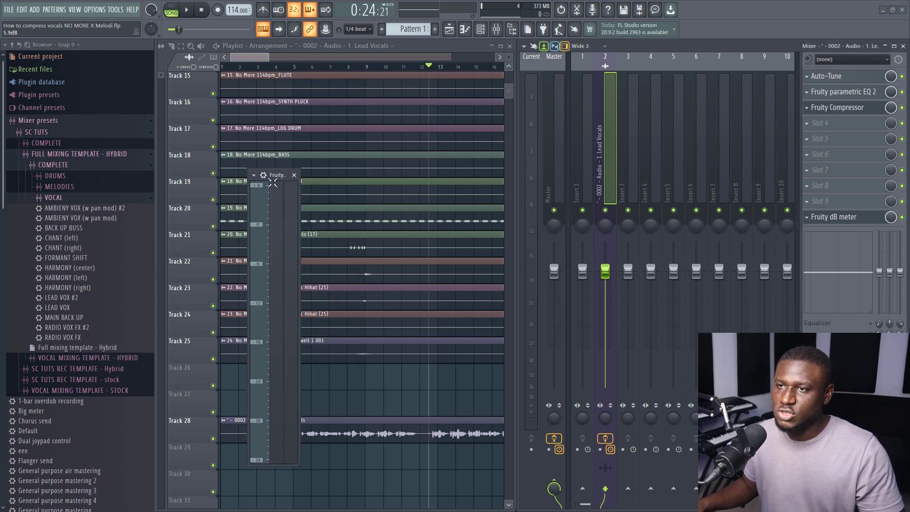
drag(273, 176, 192, 79)
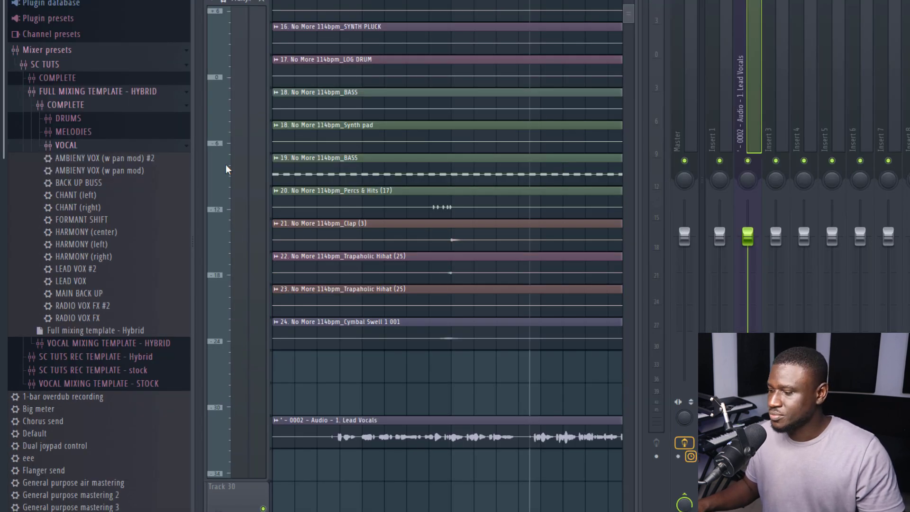
key(space)
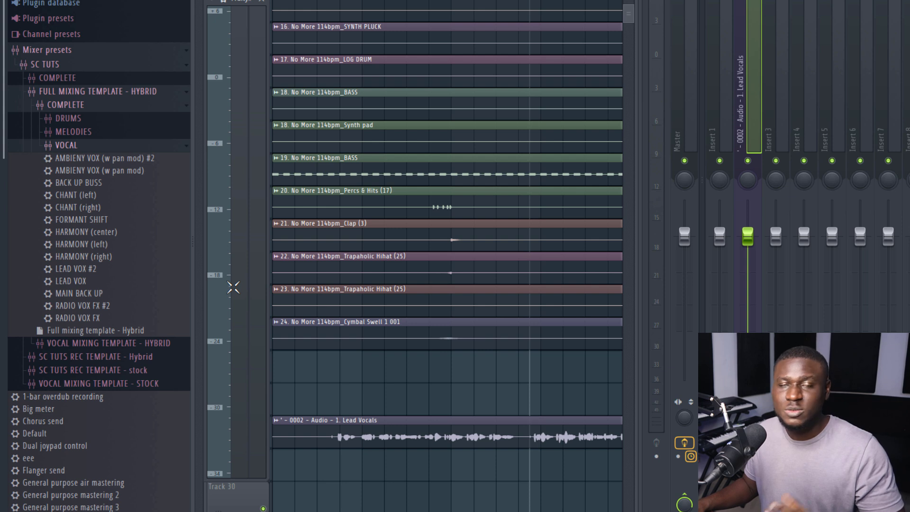
key(space)
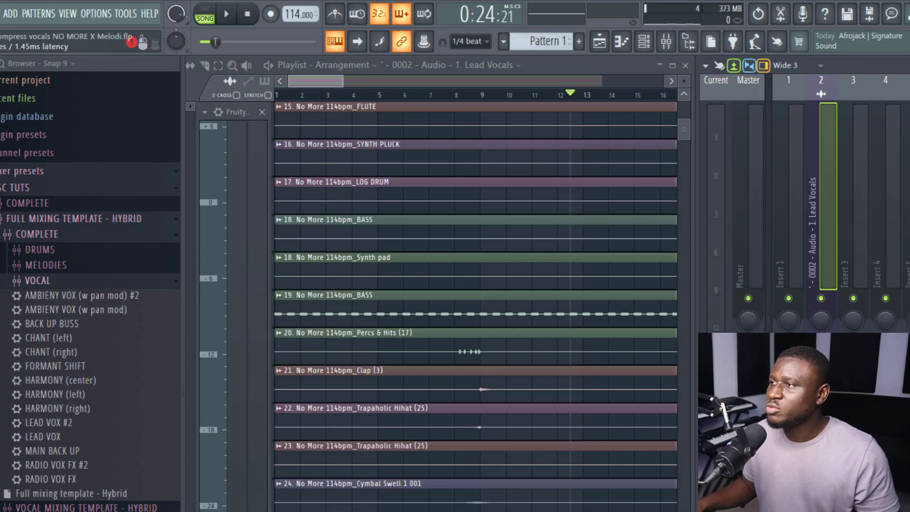
Reopen the Lead Vocals compressor and set threshold -24.0 dB and ratio 4.4:1.
click(570, 113)
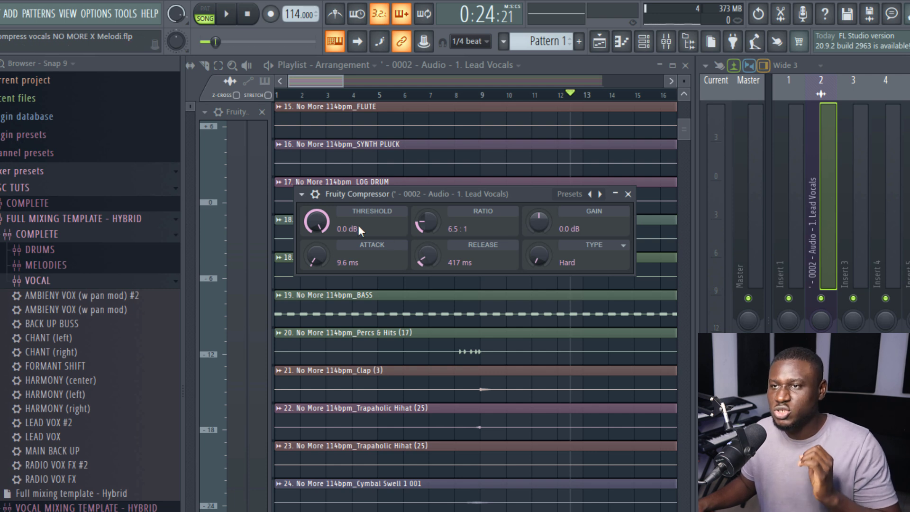
drag(317, 221, 317, 275)
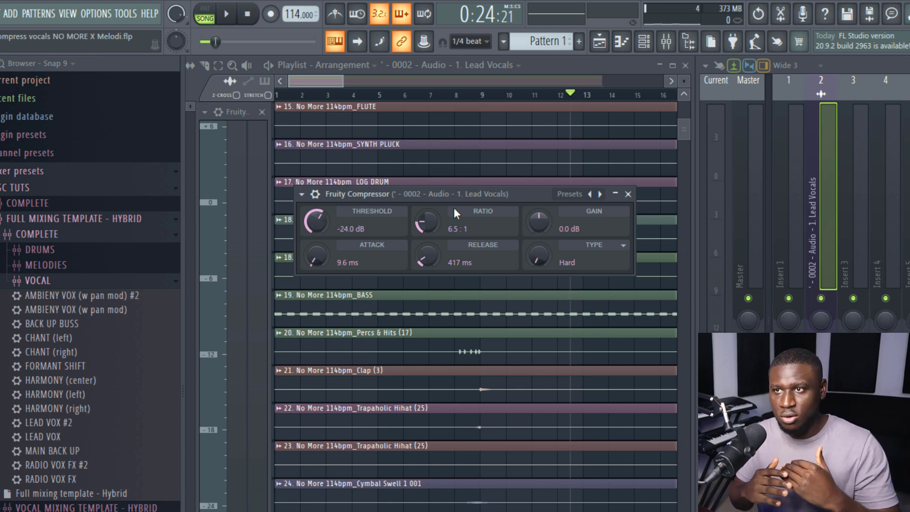
drag(454, 212, 454, 216)
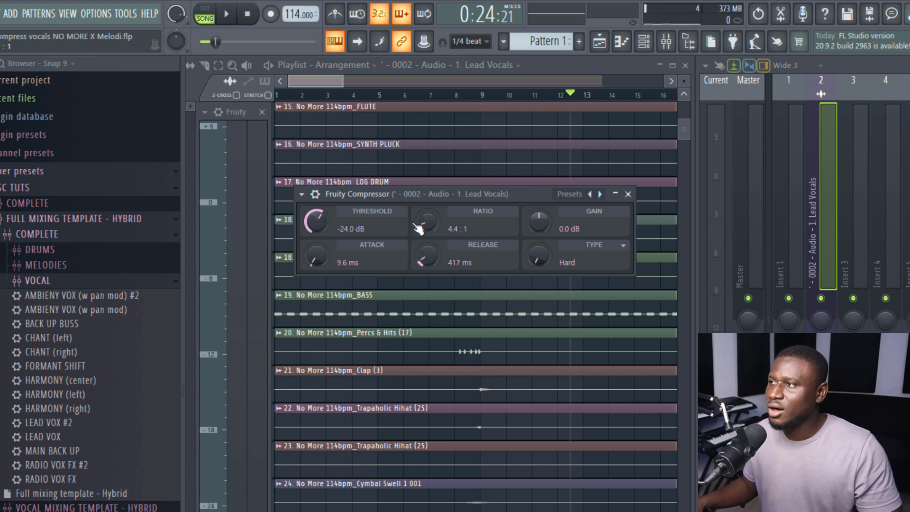
Expand the compressor header and play from bar 12 to hear the compression.
click(316, 194)
key(space)
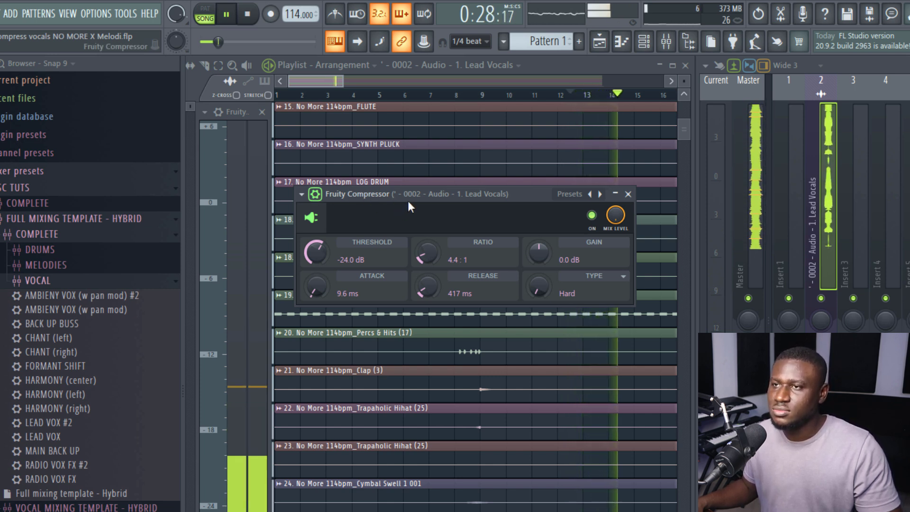
scroll(488, 97, down, 2)
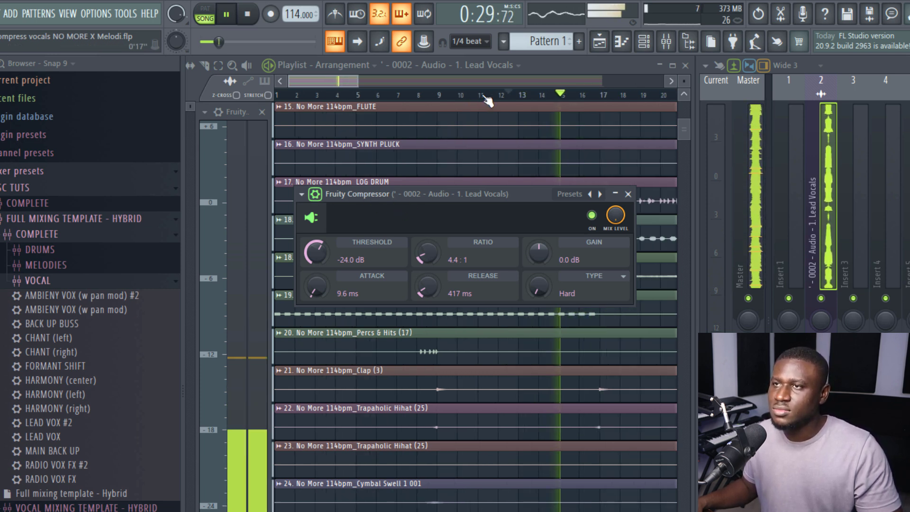
click(488, 97)
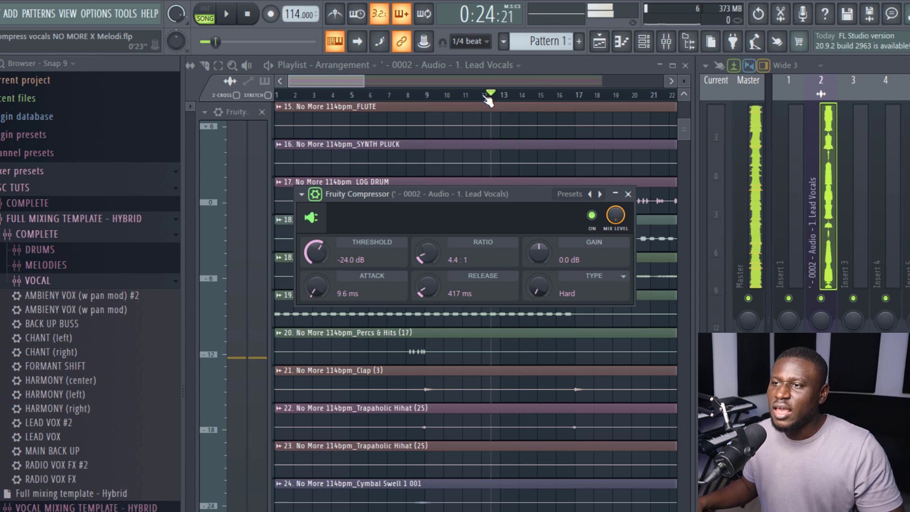
key(space)
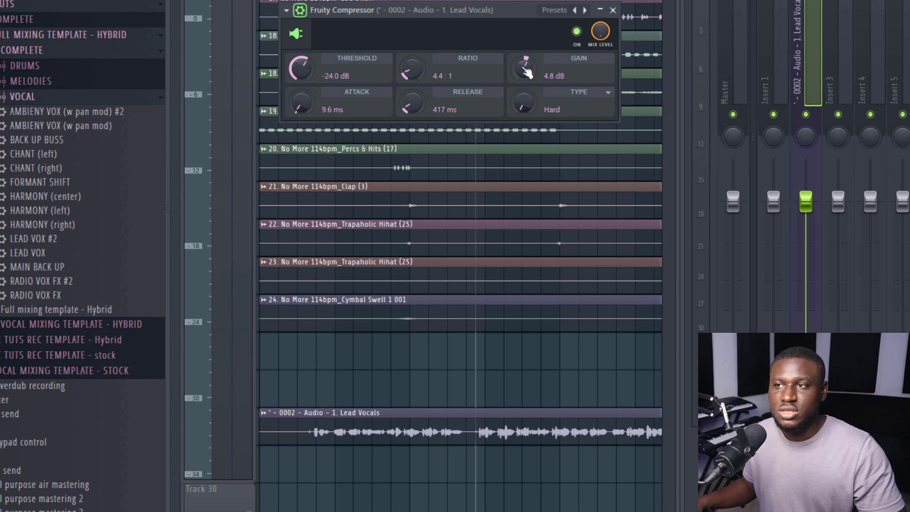
Raise the compressor's makeup gain to 6.5 dB while the vocal plays.
key(space)
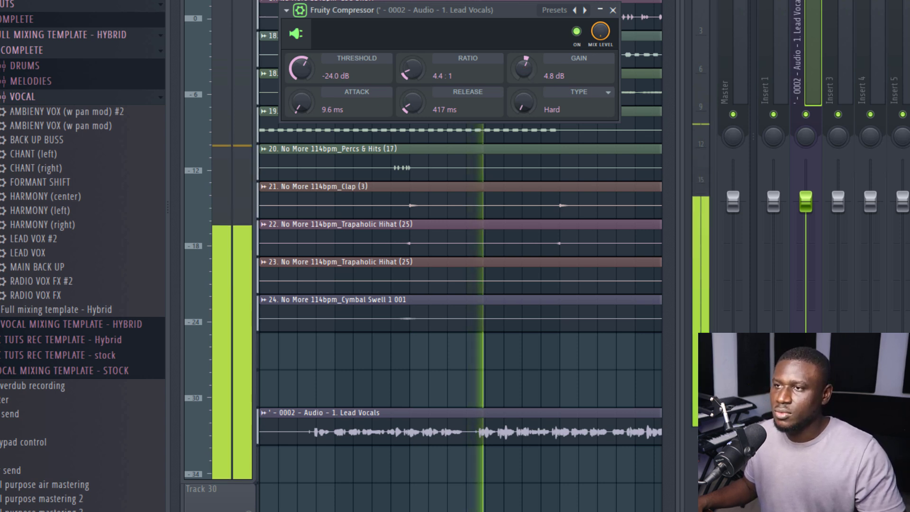
drag(527, 72, 527, 63)
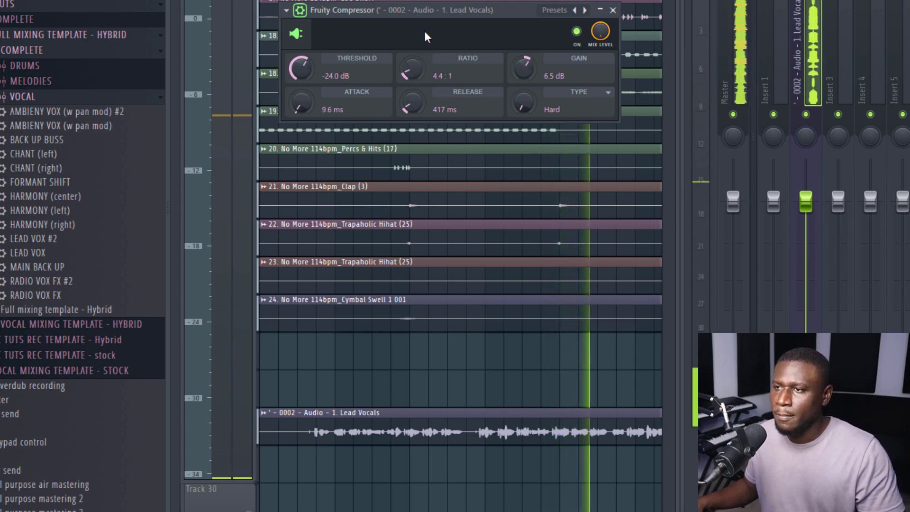
key(space)
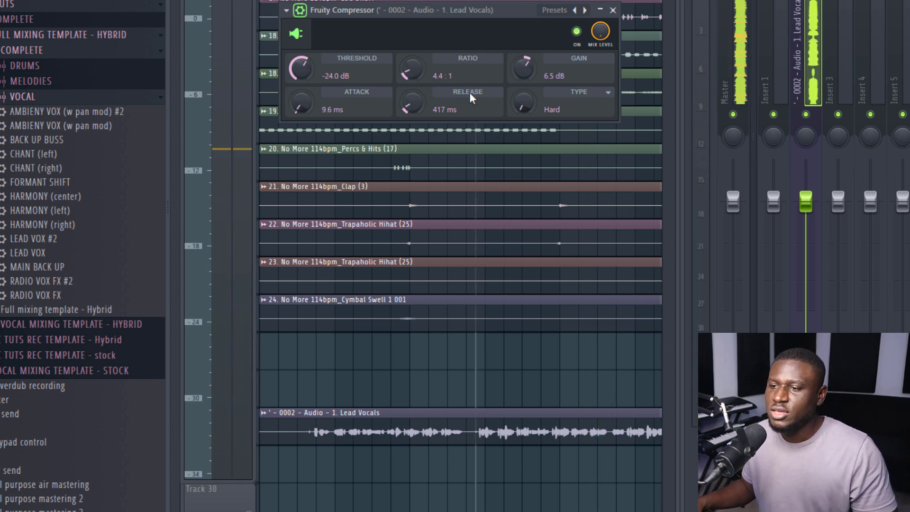
A/B the lead vocal with the compressor bypassed and re-enabled during playback.
click(577, 32)
key(space)
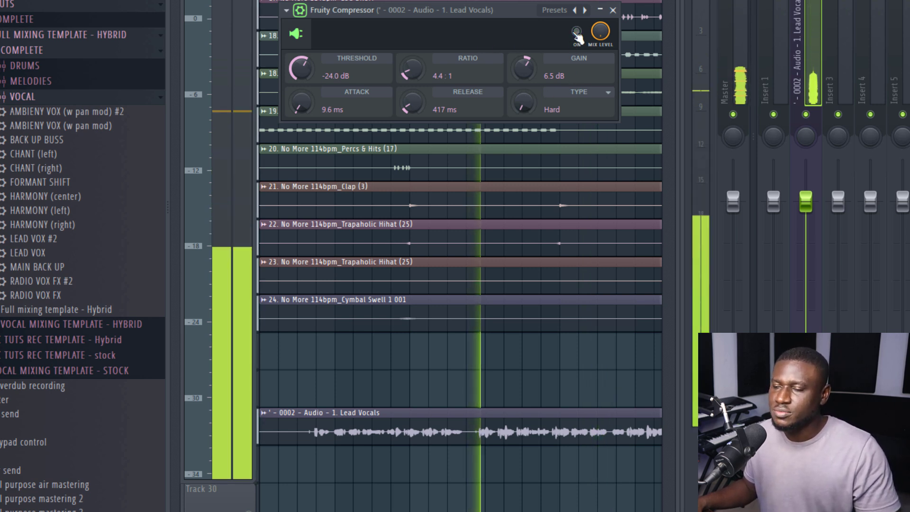
click(577, 34)
key(space)
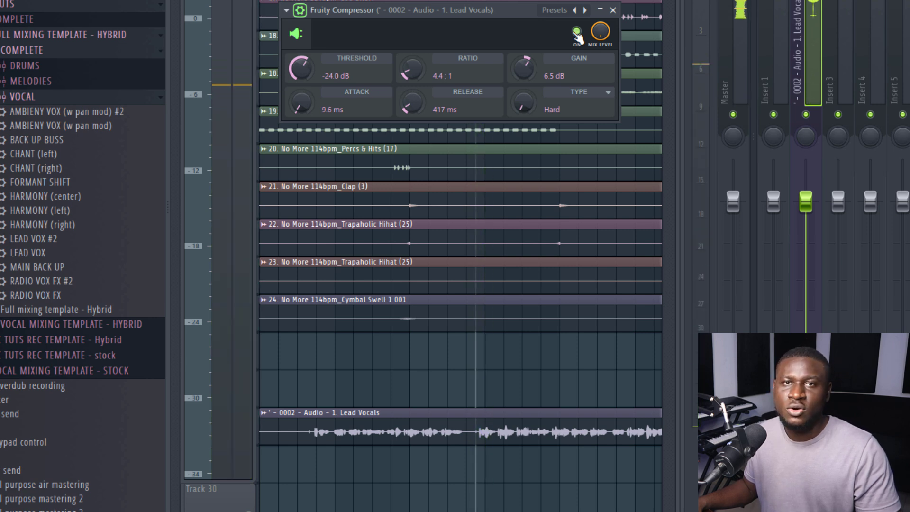
key(space)
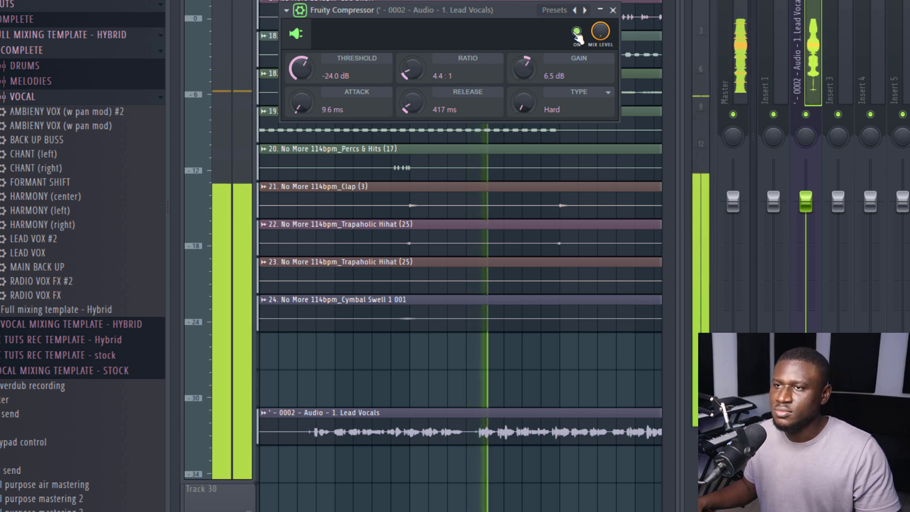
key(space)
Close the Fruity Compressor window and play the bypassed, uncompressed lead vocal twice.
click(613, 10)
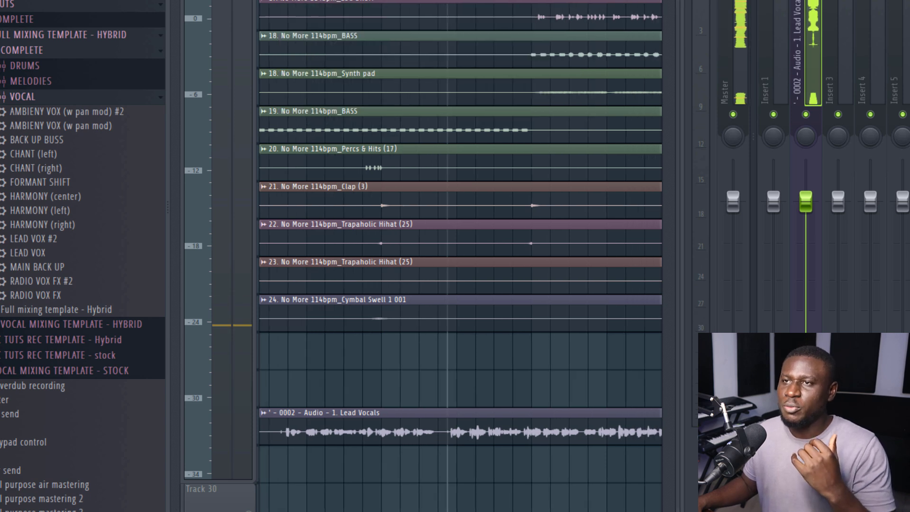
key(space)
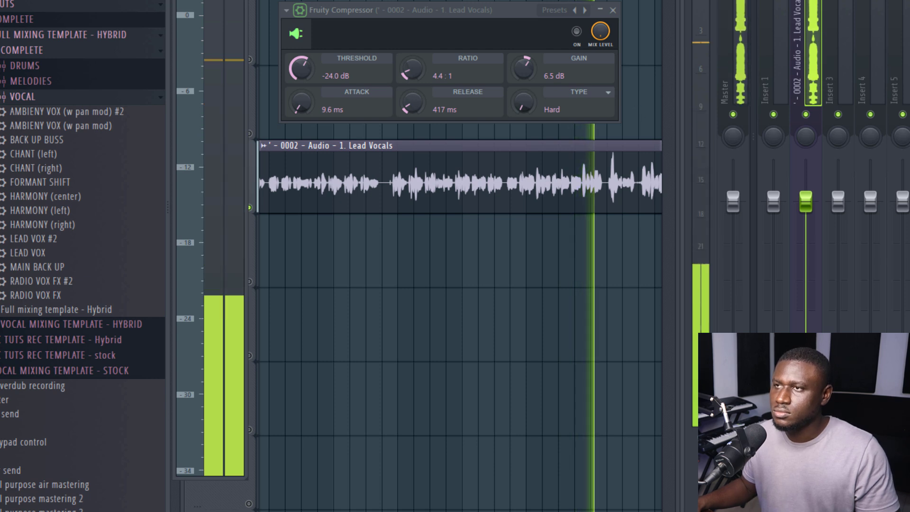
key(space)
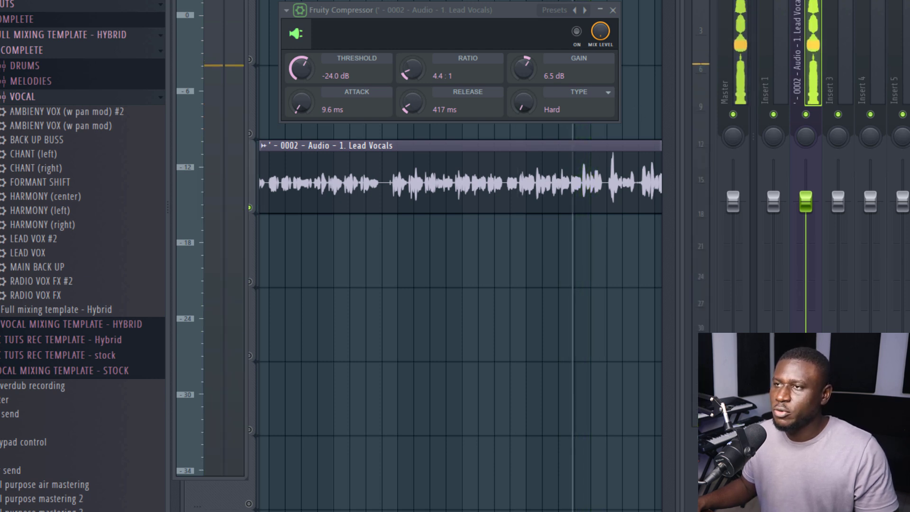
key(space)
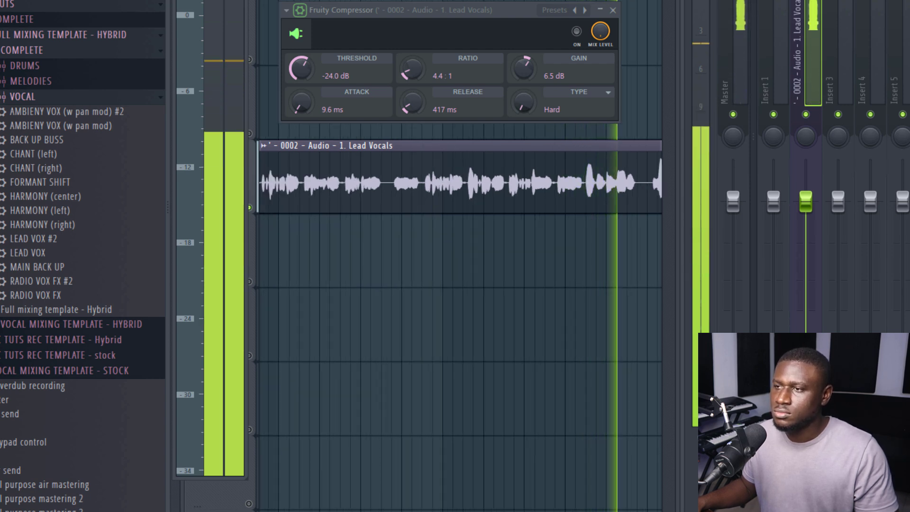
Enable the Fruity Compressor and listen twice to the compressed vocal at -24.0 dB, 4.4:1, 6.5 dB.
key(space)
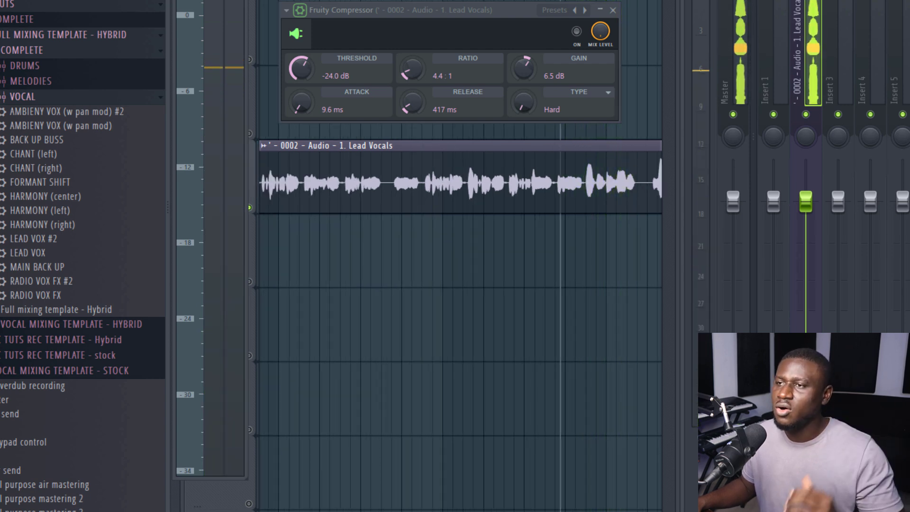
click(587, 30)
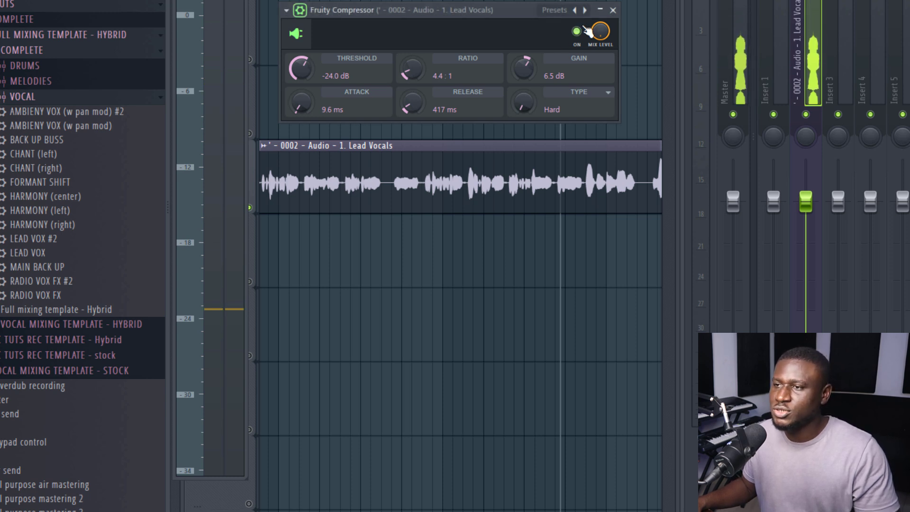
key(space)
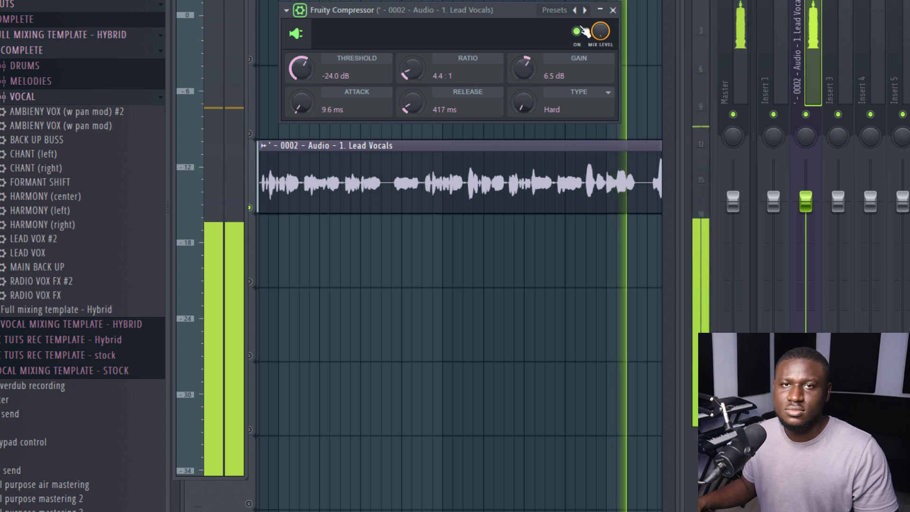
key(space)
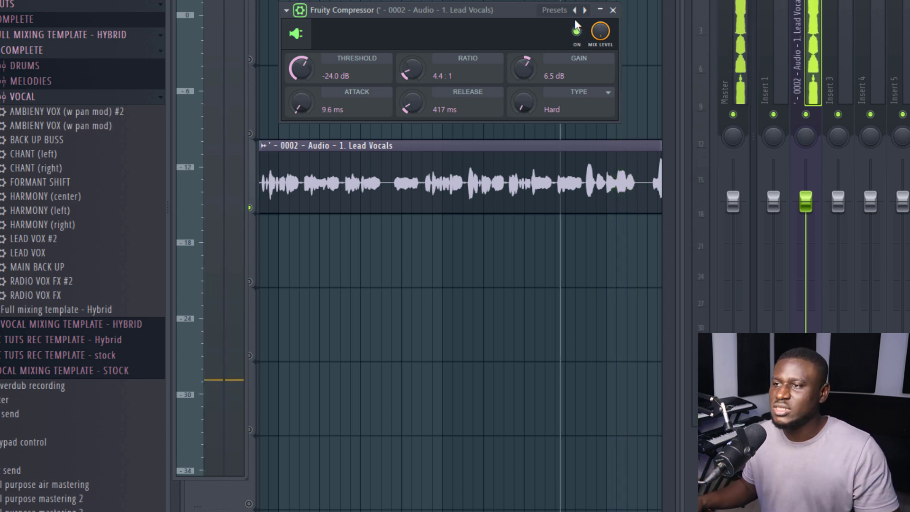
key(space)
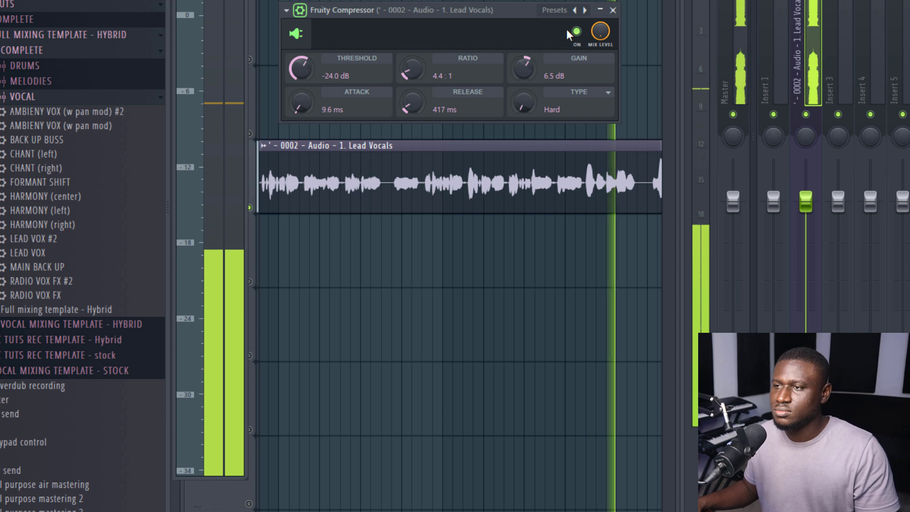
key(space)
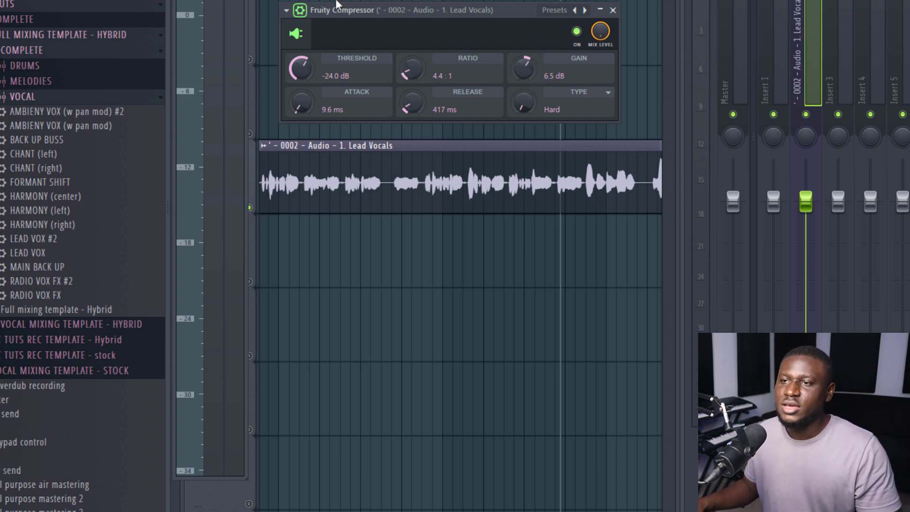
Unsolo all playlist tracks, play the full mix, and move the dB Meter window aside.
right_click(249, 208)
key(space)
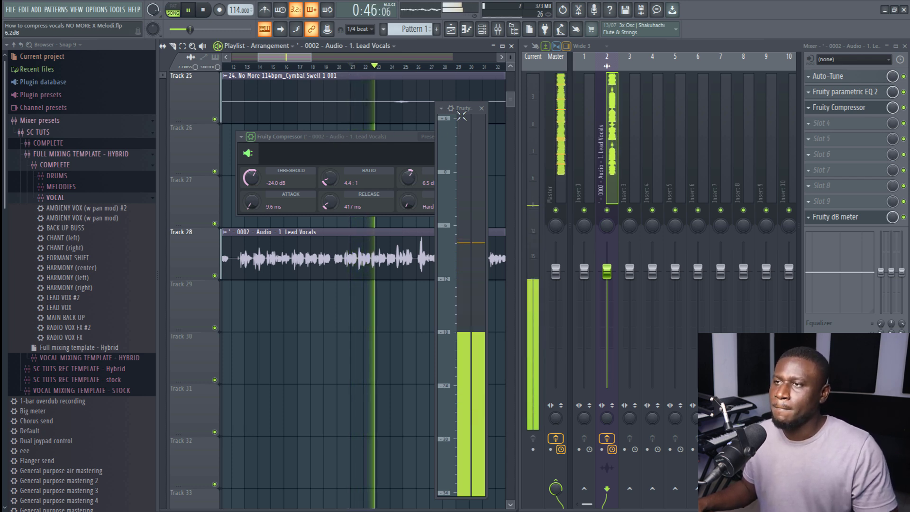
drag(462, 111, 190, 86)
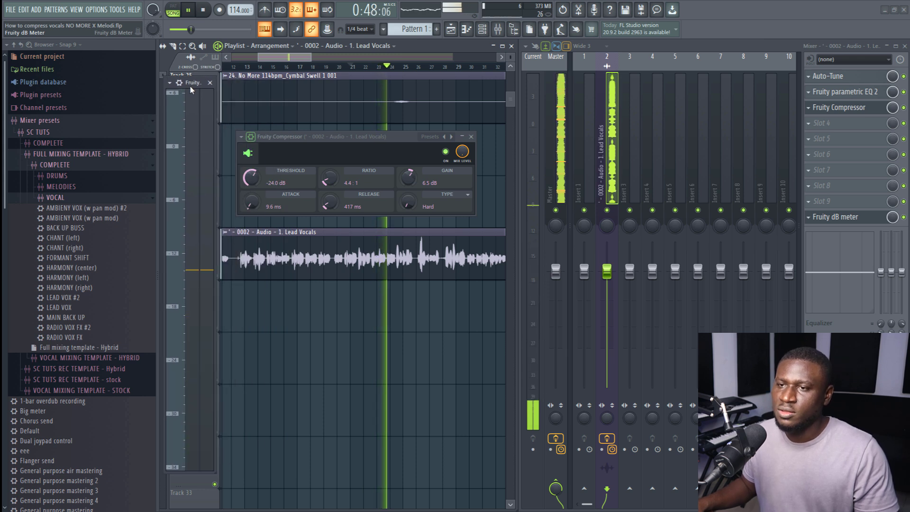
scroll(269, 69, down, 2)
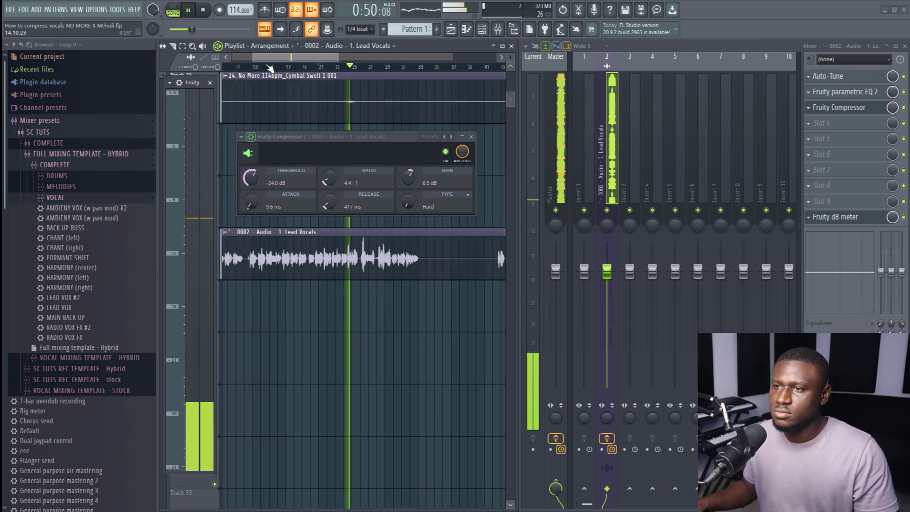
scroll(269, 69, up, 1)
scroll(269, 69, up, 2)
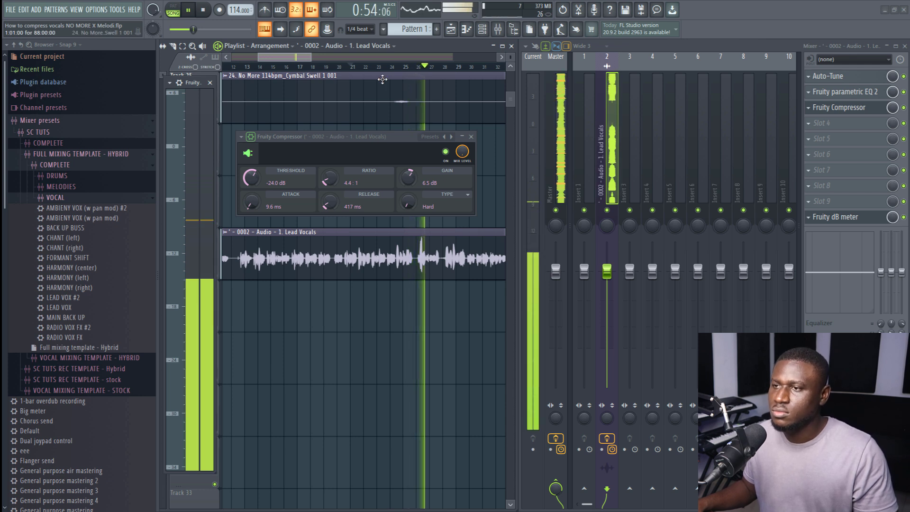
scroll(426, 73, up, 2)
scroll(426, 73, down, 1)
scroll(426, 73, down, 2)
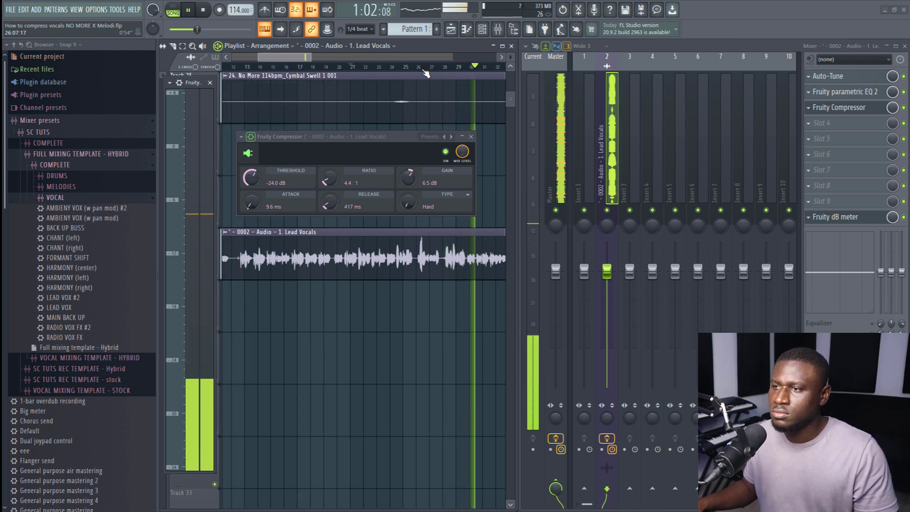
scroll(426, 73, down, 1)
scroll(426, 73, down, 2)
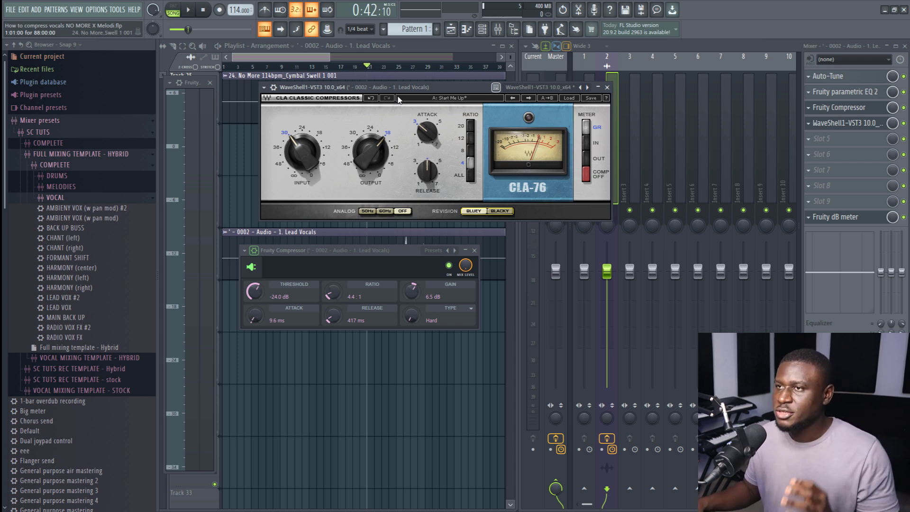
Arrange the CLA-76 and Fruity Compressor windows and set the CLA-76 input to about -24.9.
drag(412, 89, 396, 94)
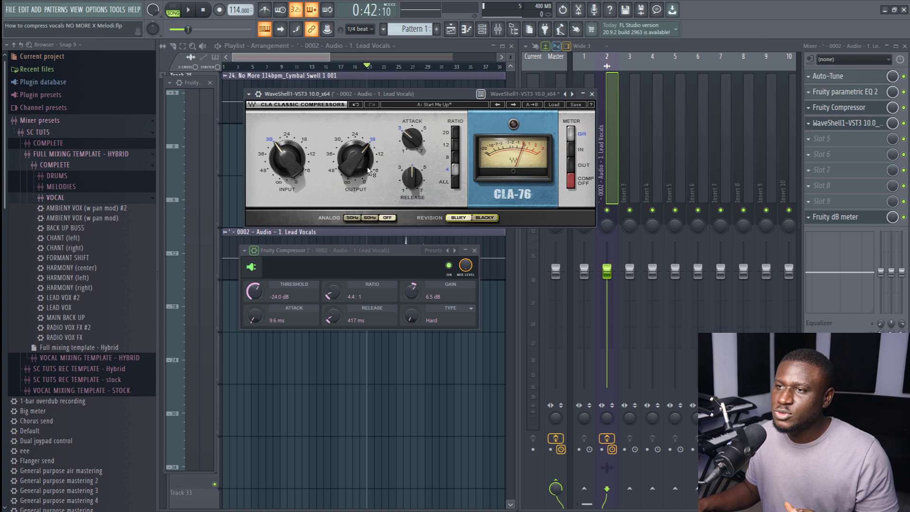
drag(334, 253, 339, 251)
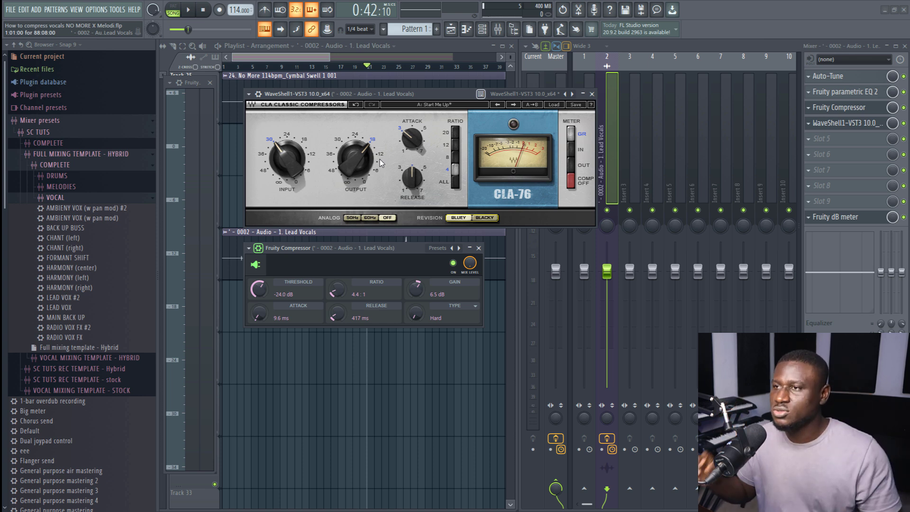
drag(287, 159, 287, 164)
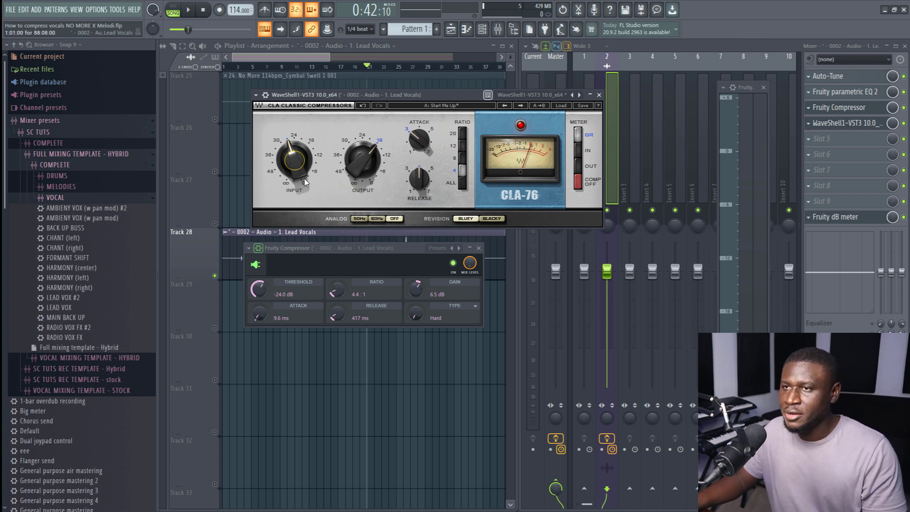
drag(294, 160, 294, 157)
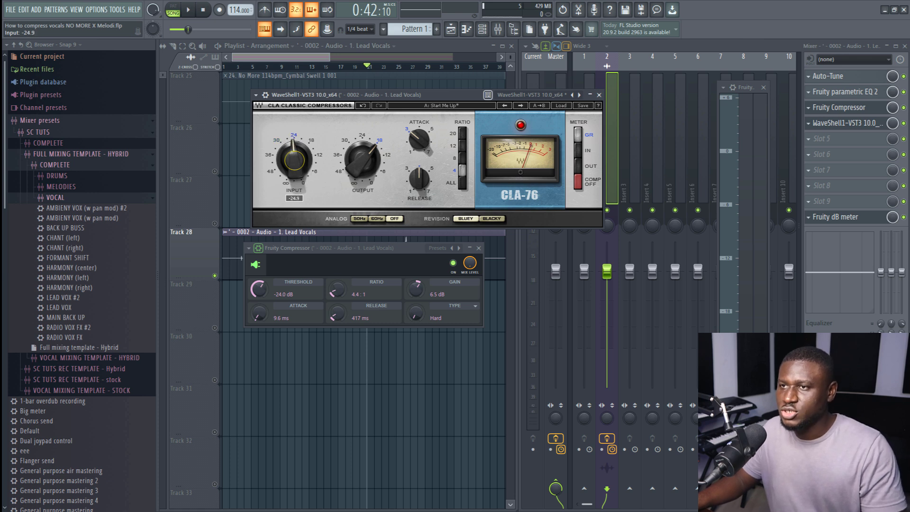
Audition CLA-76 input levels around -33 and -6 during playback, settling at -15.3.
drag(294, 160, 294, 172)
key(space)
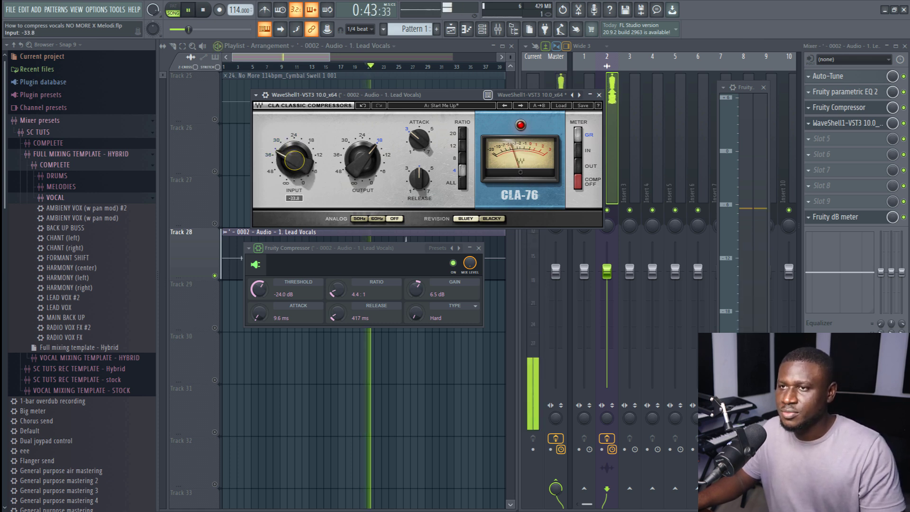
key(space)
mouse_move(294, 161)
mouse_down()
mouse_move(294, 122)
mouse_move(294, 147)
mouse_up()
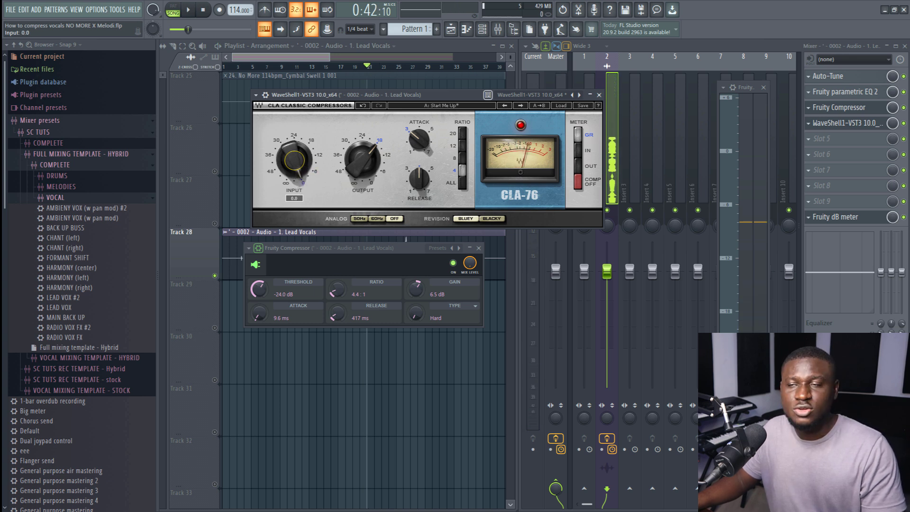
key(space)
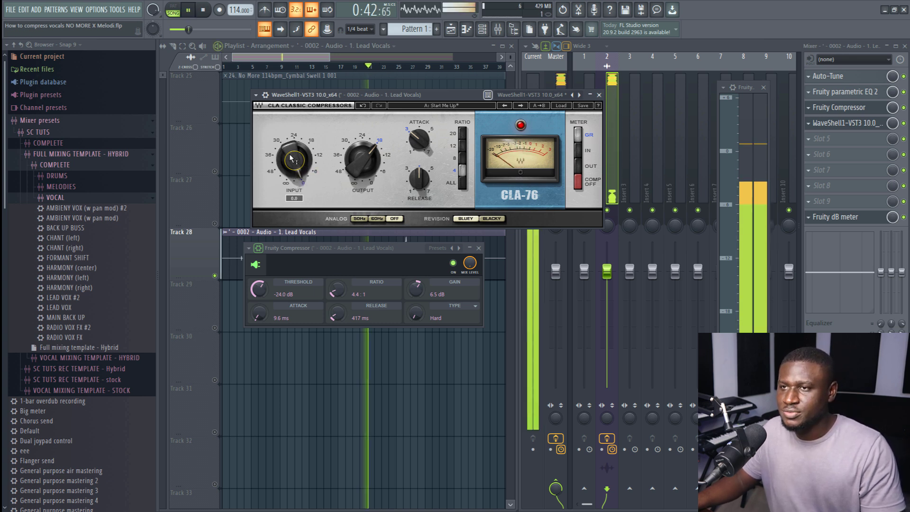
key(space)
mouse_move(291, 159)
mouse_down()
mouse_move(291, 174)
mouse_move(294, 166)
mouse_up()
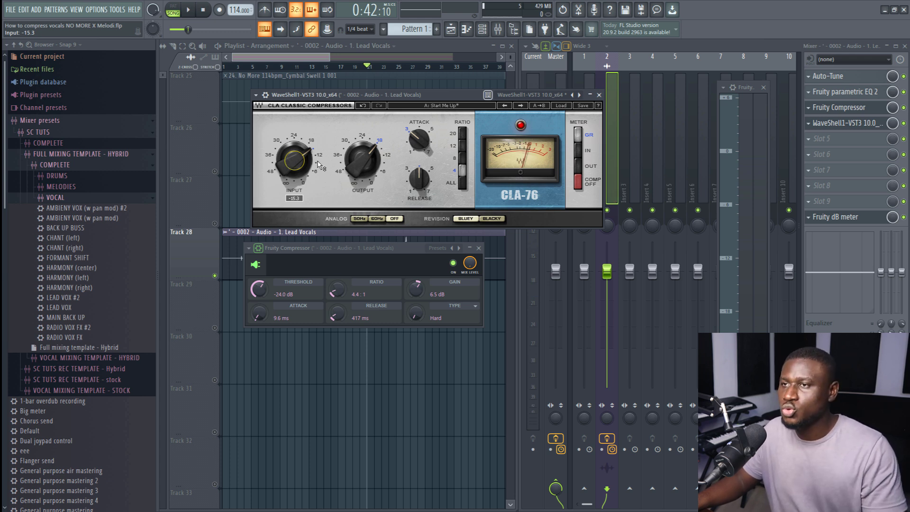
Lower the CLA-76 output on the lead vocal to -24.1 while auditioning playback.
click(359, 157)
key(space)
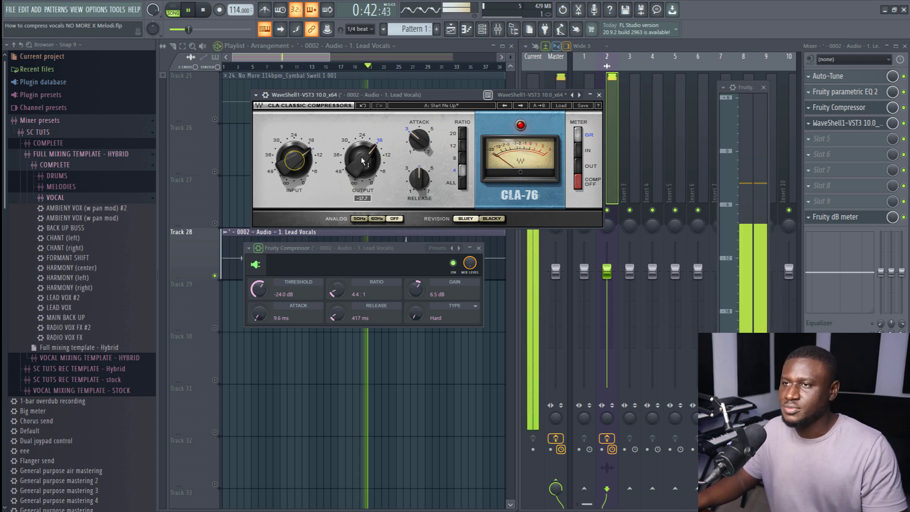
scroll(361, 160, down, 5)
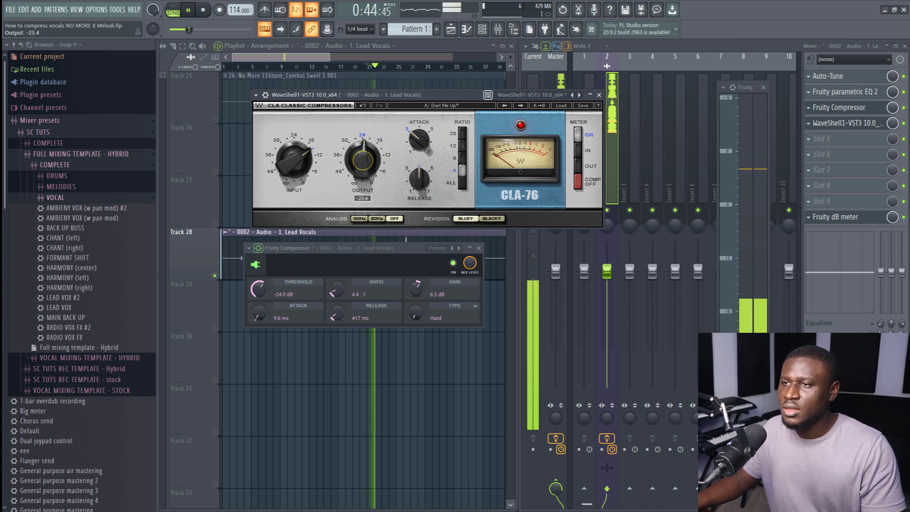
key(space)
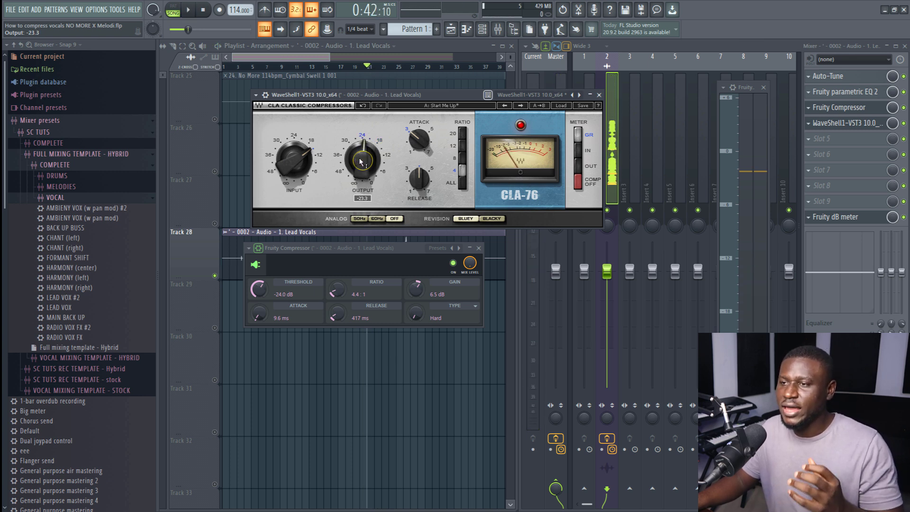
mouse_move(371, 161)
key(space)
scroll(361, 159, up, 1)
scroll(363, 160, down, 2)
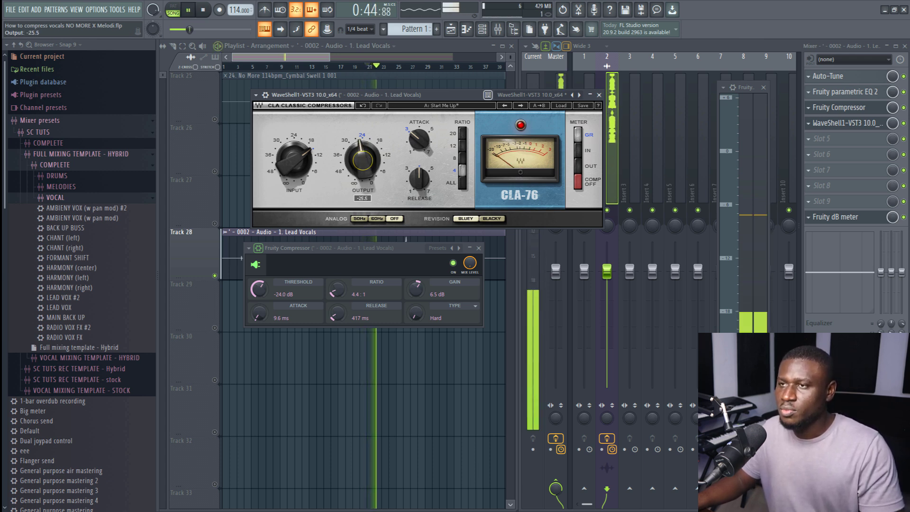
key(space)
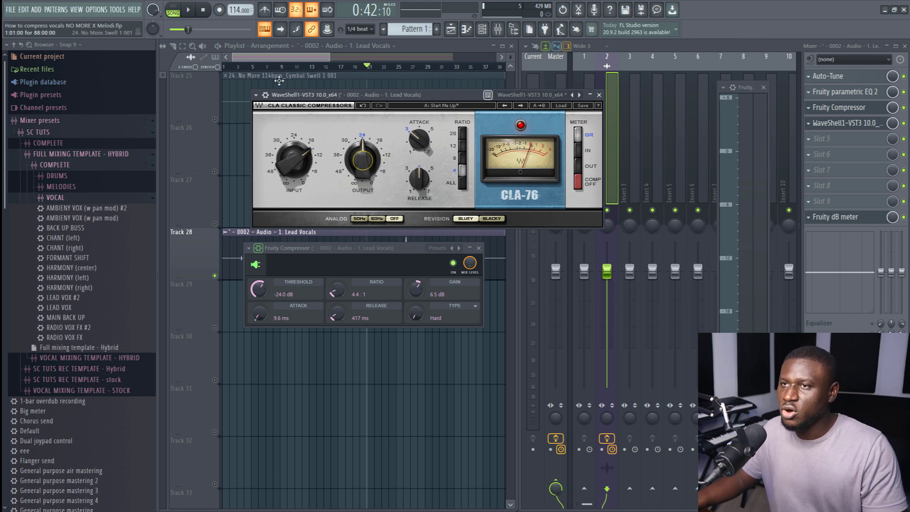
A/B the lead vocal by bypassing and re-enabling the CLA-76 several times.
click(256, 94)
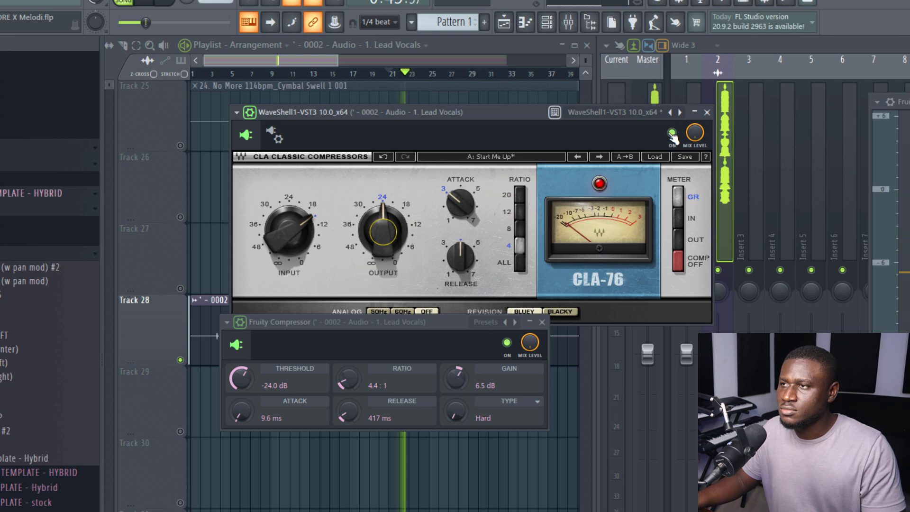
click(672, 133)
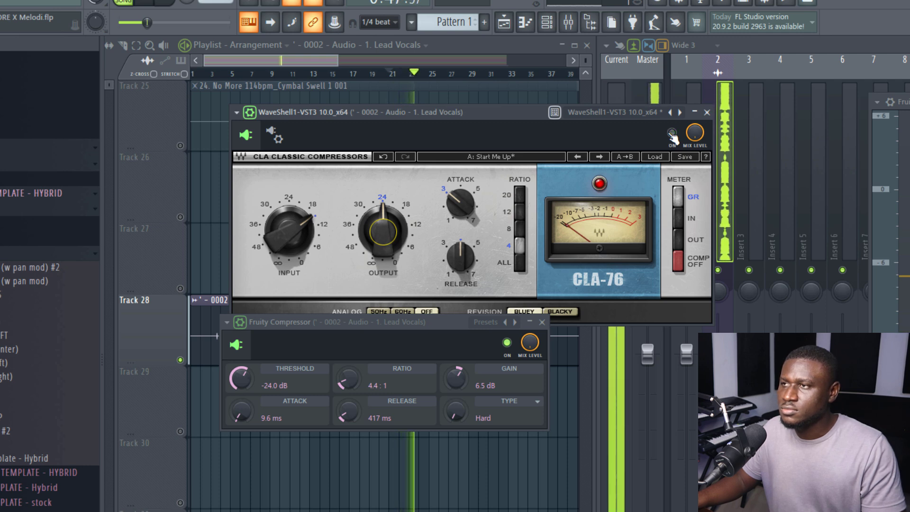
click(672, 133)
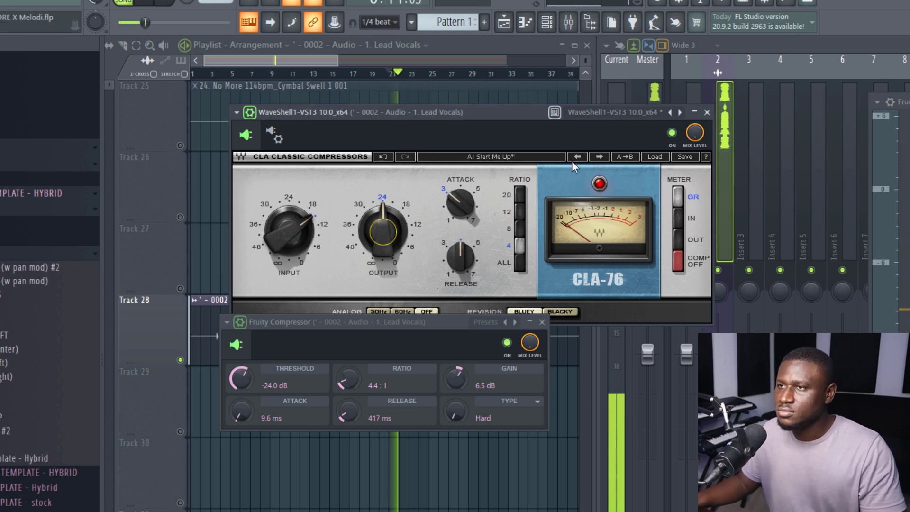
click(673, 133)
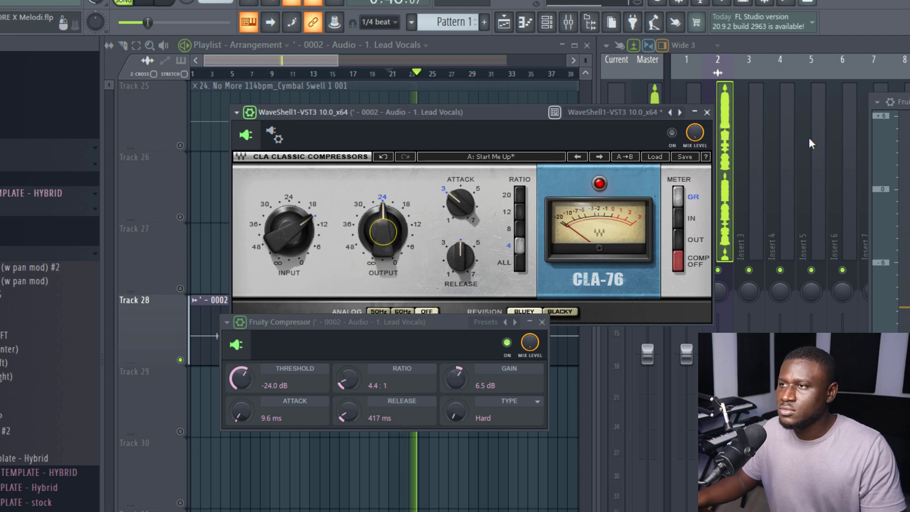
click(672, 133)
drag(383, 233, 383, 231)
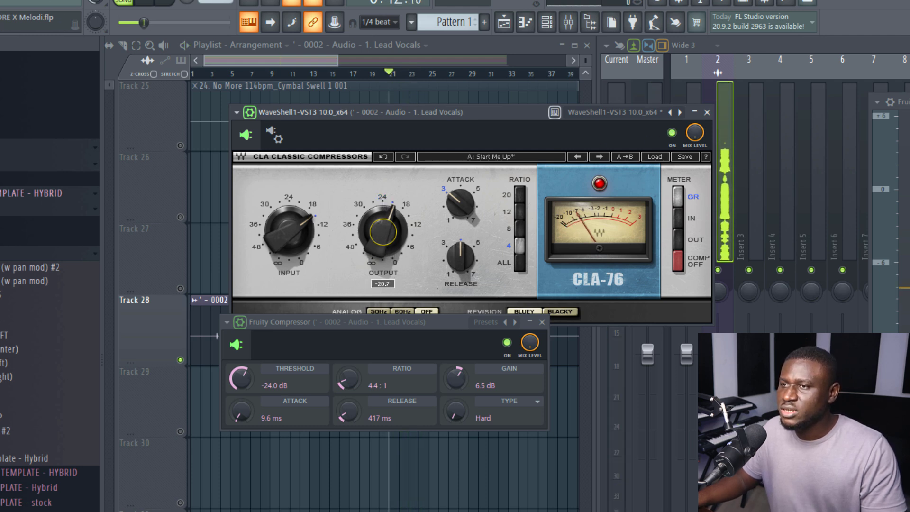
click(672, 133)
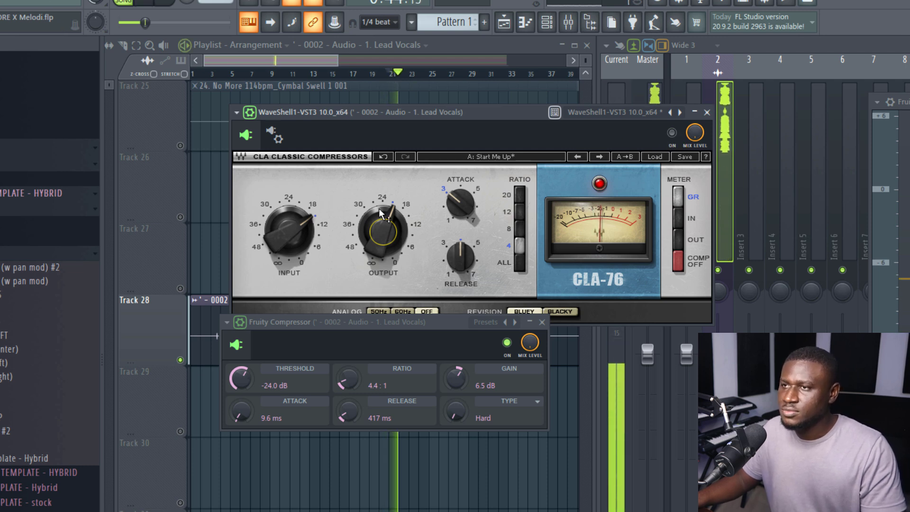
click(672, 133)
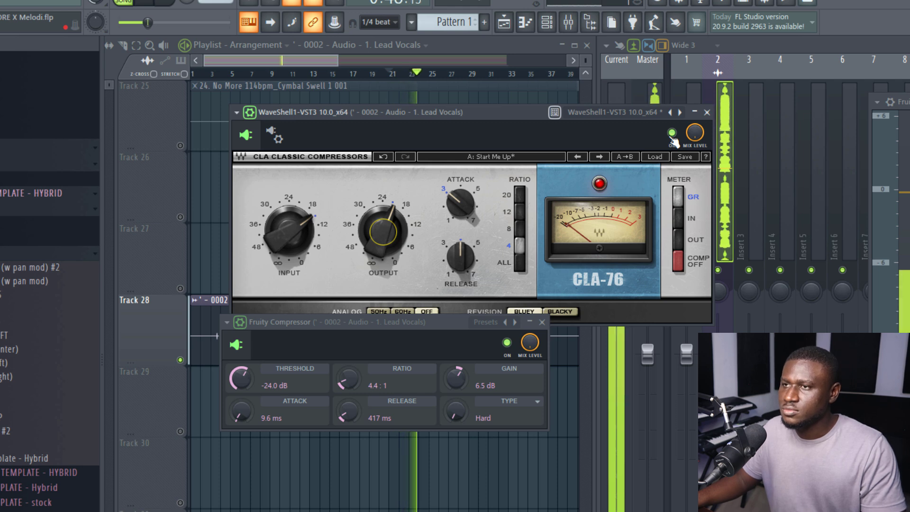
Fine-tune the CLA-76 output to -21.2 and stop playback.
mouse_move(383, 231)
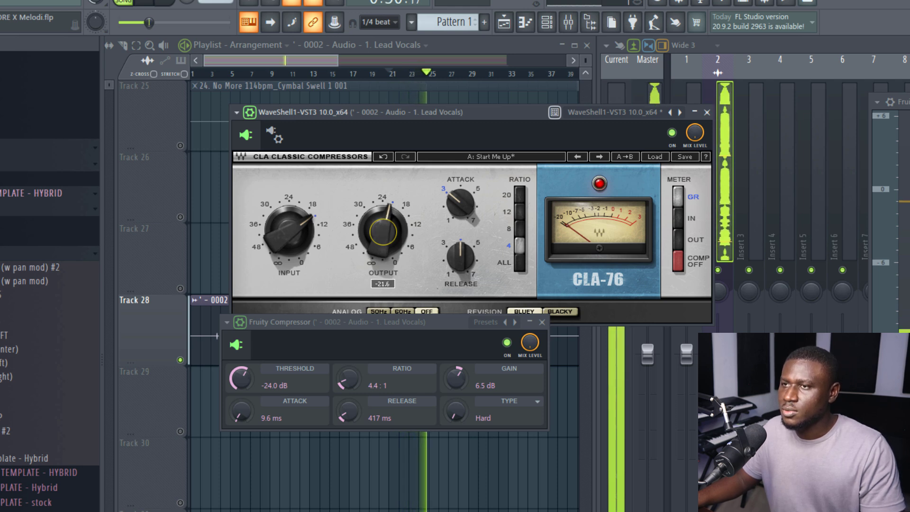
drag(383, 232, 397, 212)
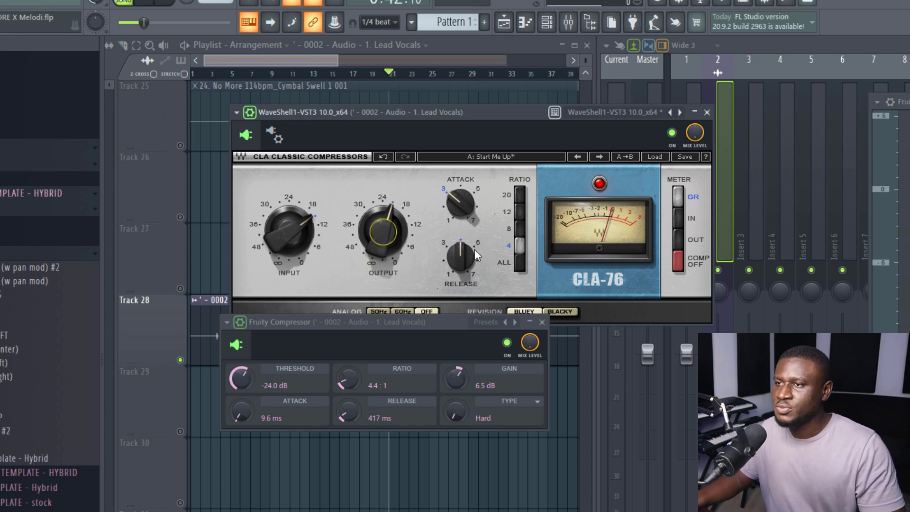
mouse_move(459, 264)
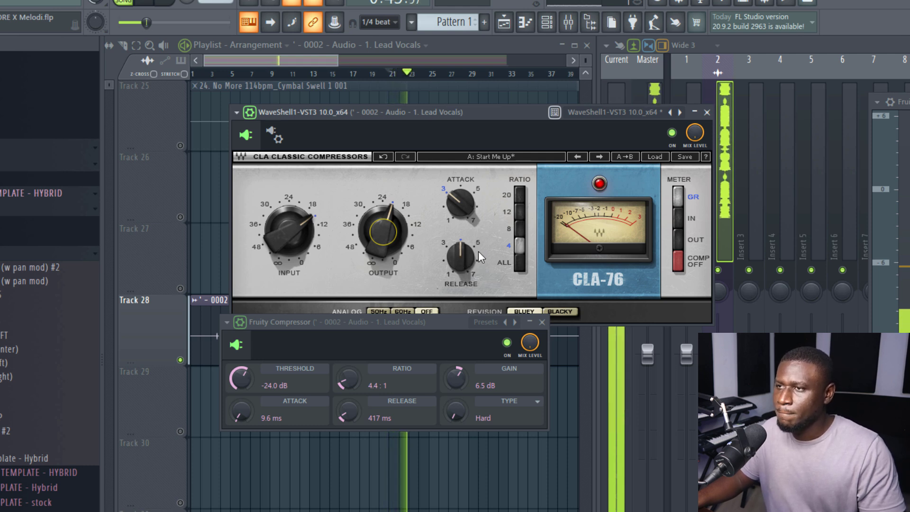
key(space)
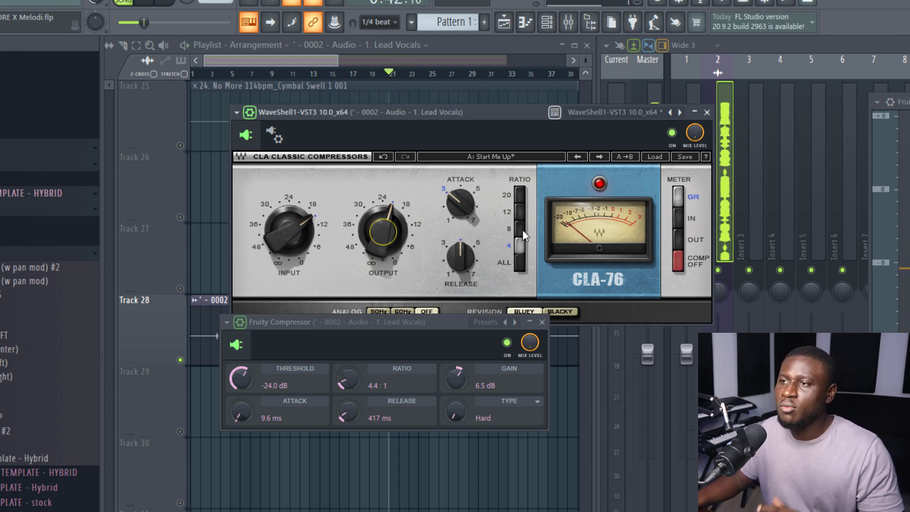
Try CLA-76 ratio 8, settle back on 4, and close the plugin window.
click(522, 229)
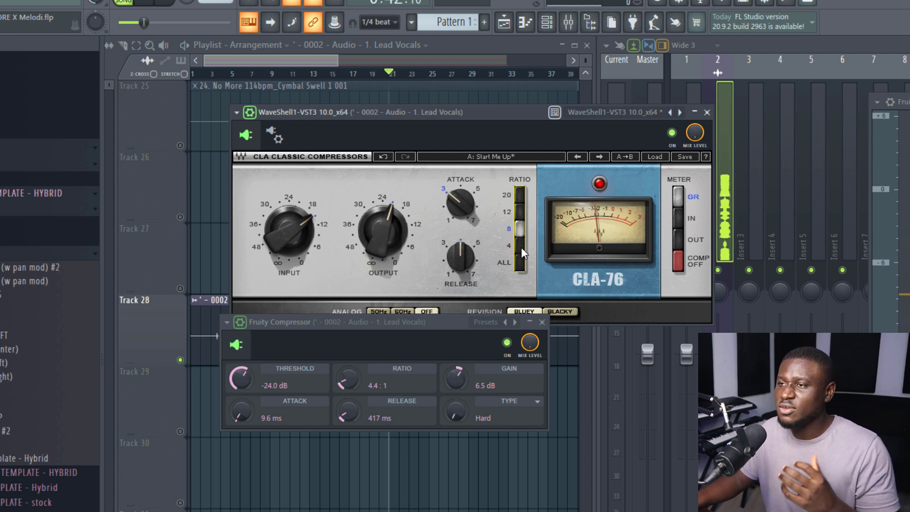
click(521, 247)
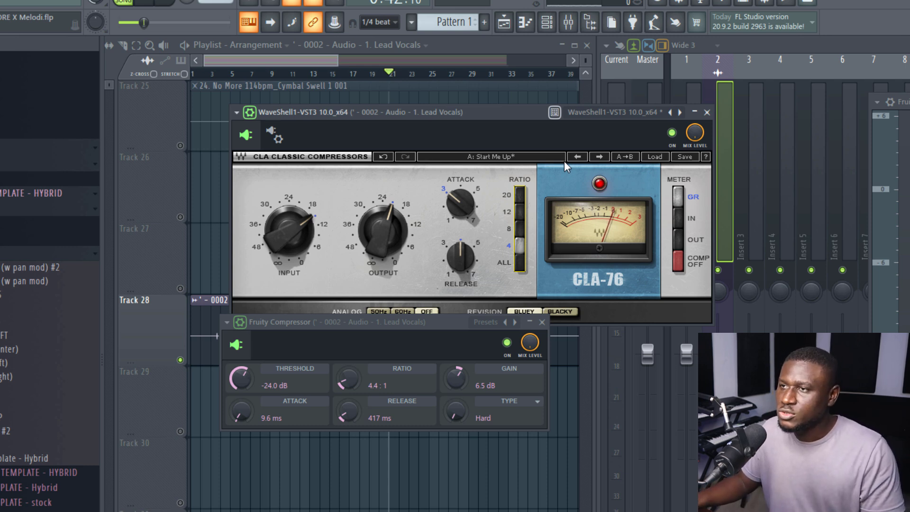
key(space)
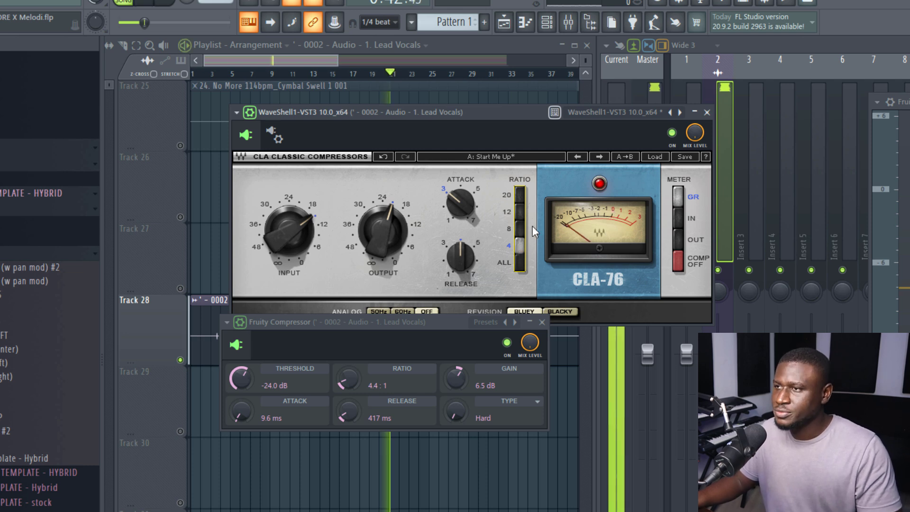
click(707, 112)
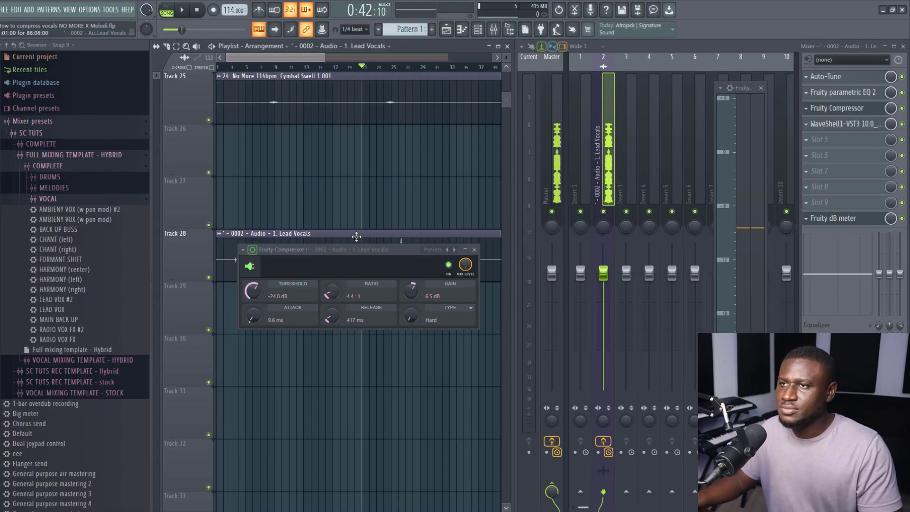
Play the lead vocal from bar 13, then reopen CLA-76 from its mixer insert slot.
key(space)
scroll(375, 230, down, 3)
scroll(374, 230, up, 2)
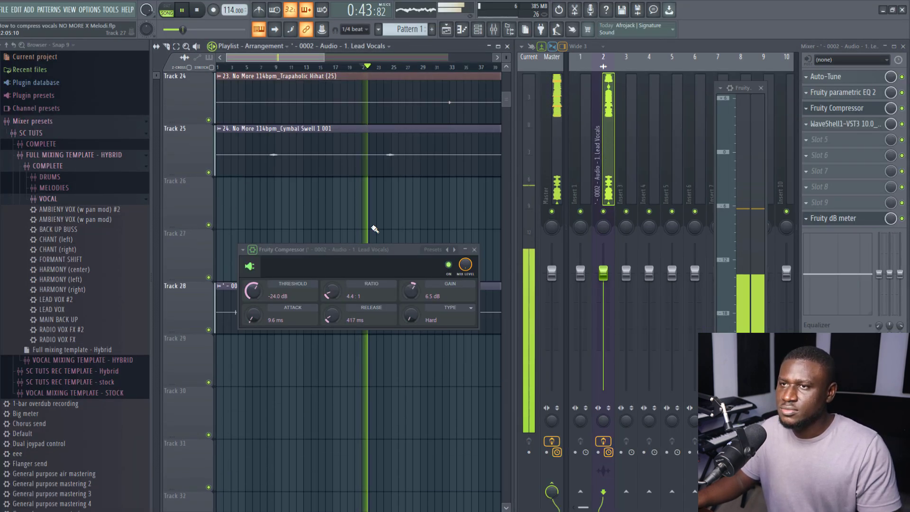
click(308, 67)
scroll(365, 202, down, 2)
scroll(368, 205, up, 1)
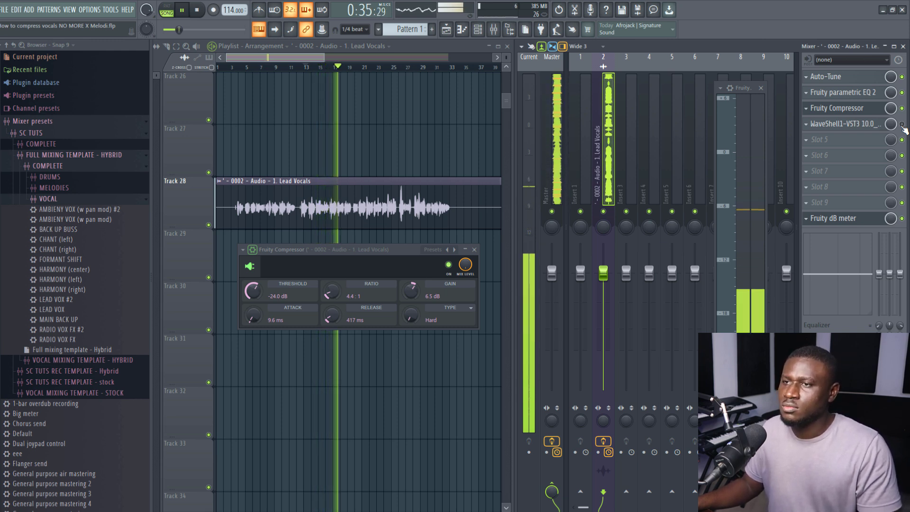
key(space)
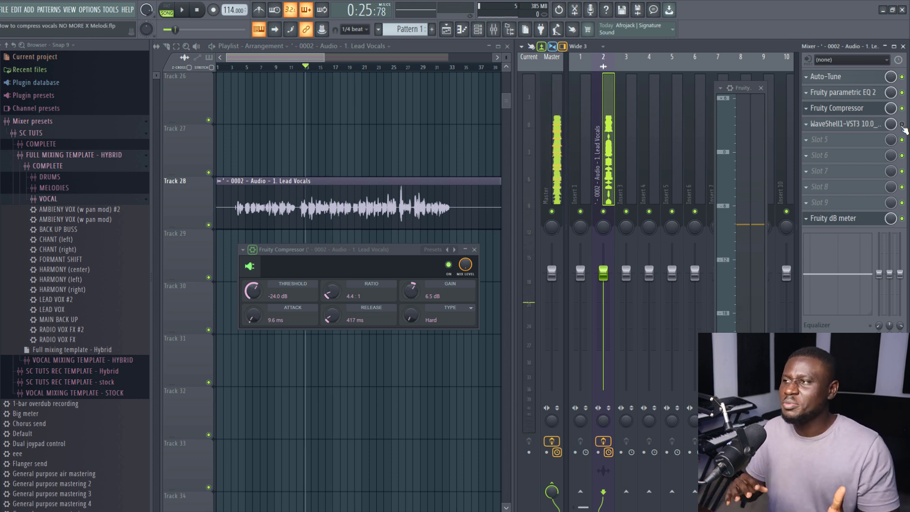
click(854, 125)
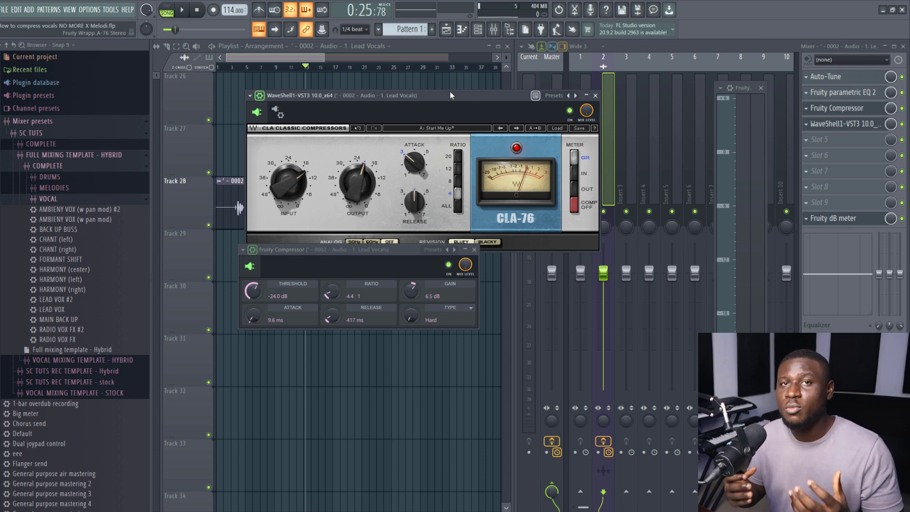
Drag the CLA-76 window to the lower left and zoom the playlist onto the Track 28 clip.
drag(450, 95, 369, 327)
scroll(305, 141, up, 2)
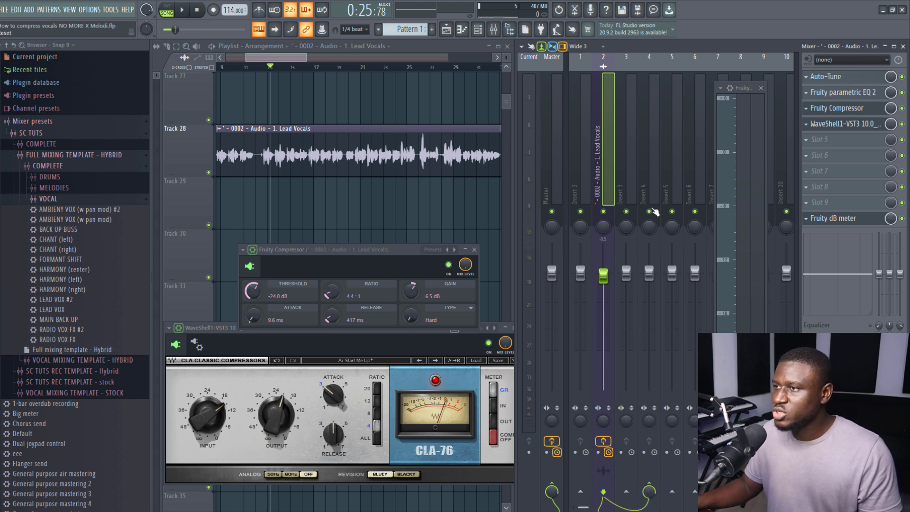
Rename Insert 4 to 'Parallel comp', fixing the typo, and open its Slot 1 plugin list.
right_click(653, 169)
click(689, 65)
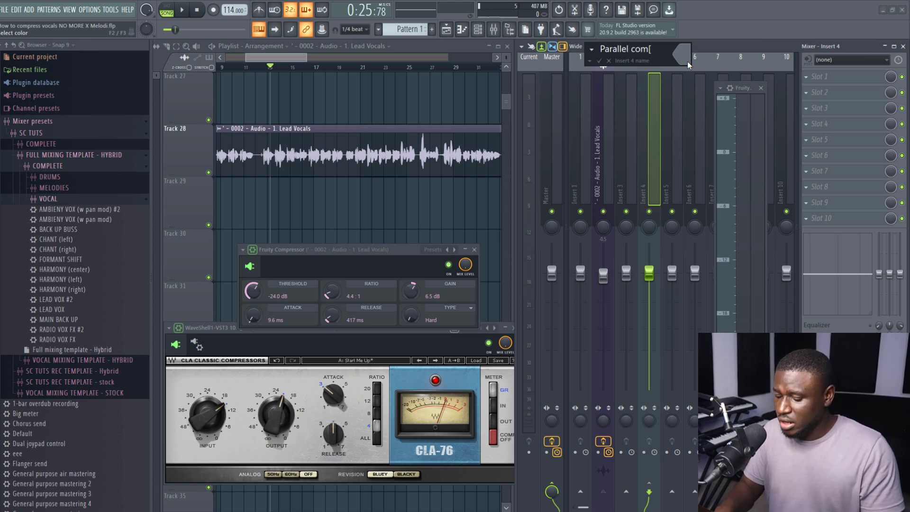
text(Parallel com[p)
key(Return)
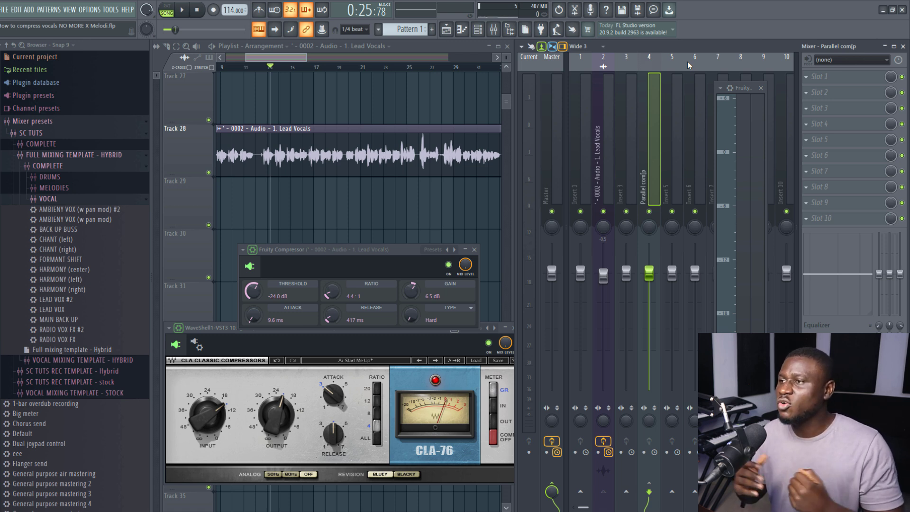
right_click(659, 56)
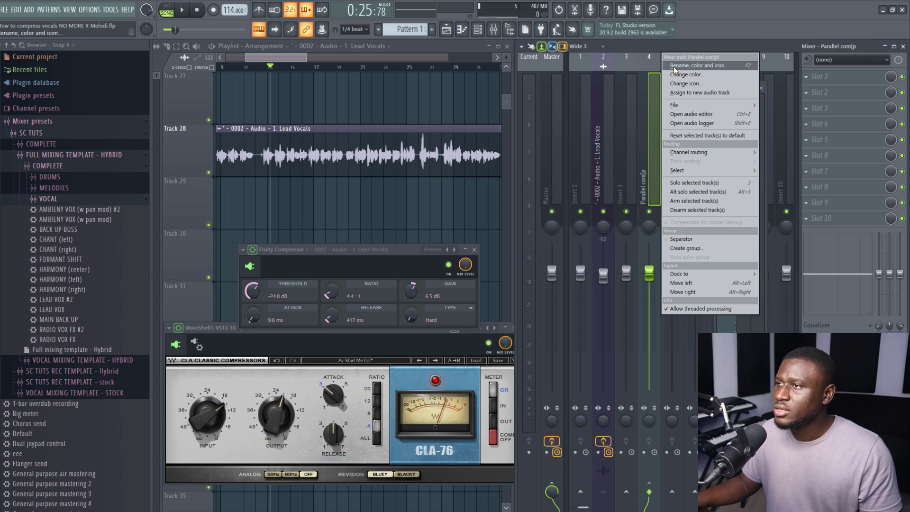
click(683, 65)
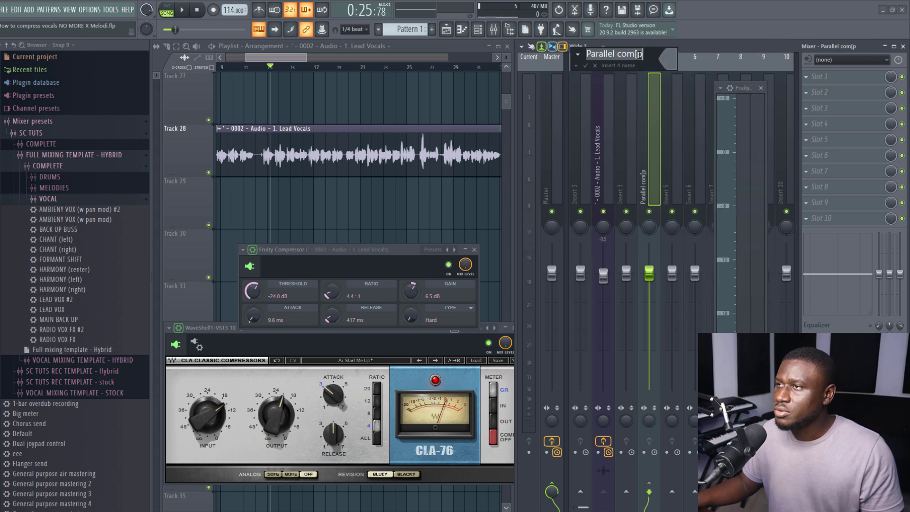
key(BackSpace)
key(Return)
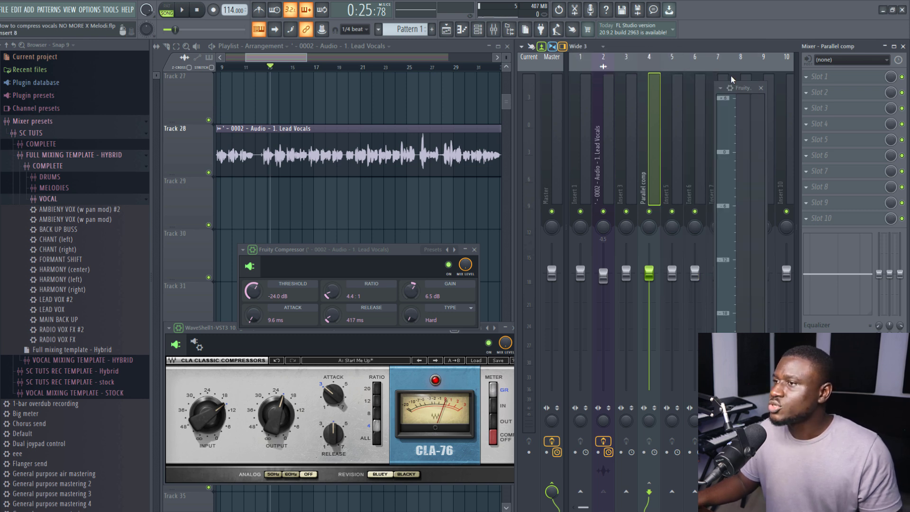
click(821, 77)
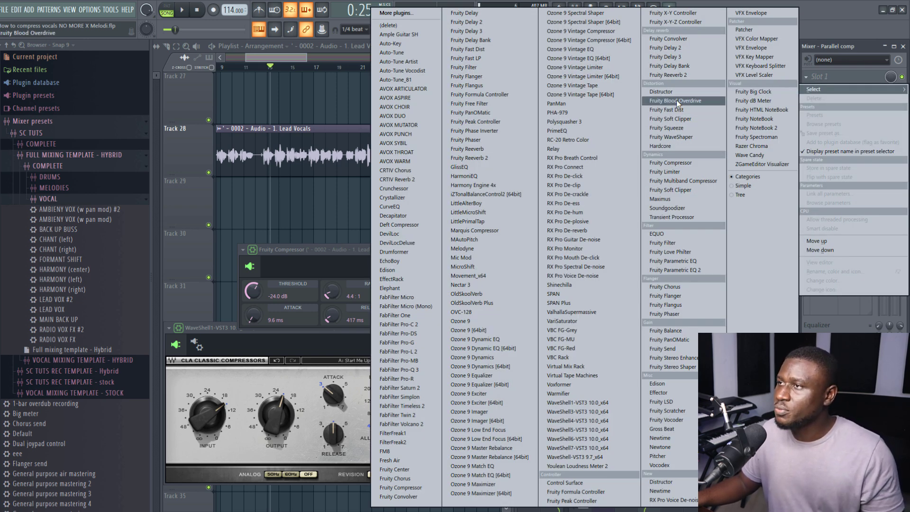
Load Fruity Compressor on Parallel comp, lengthen its release to 520 ms, then select Lead Vocals.
click(664, 163)
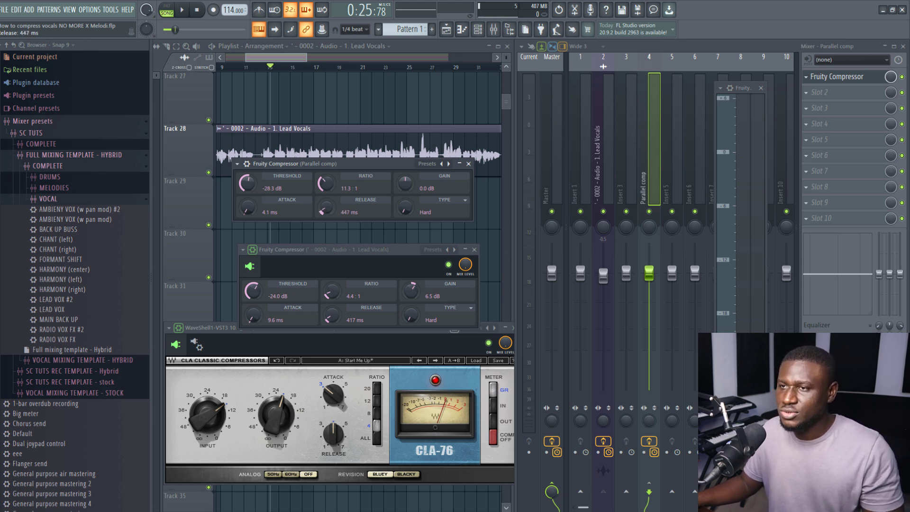
drag(325, 208, 325, 205)
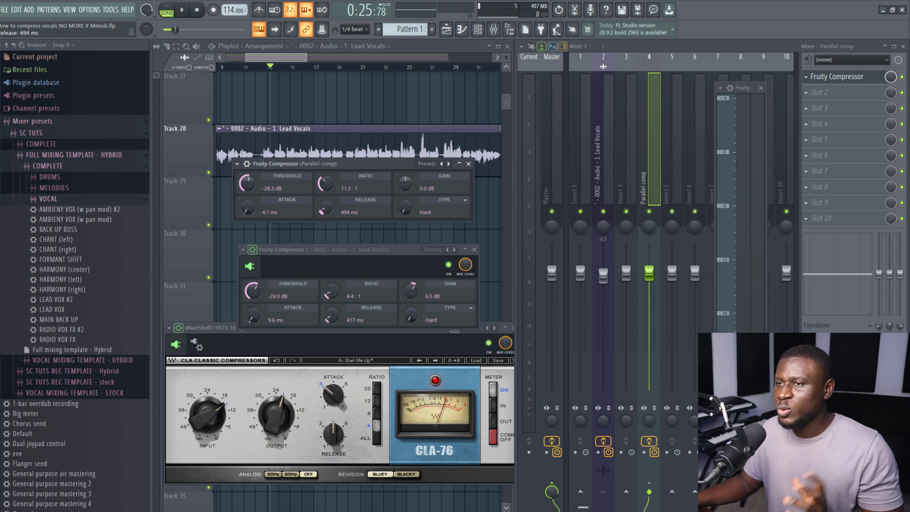
click(607, 178)
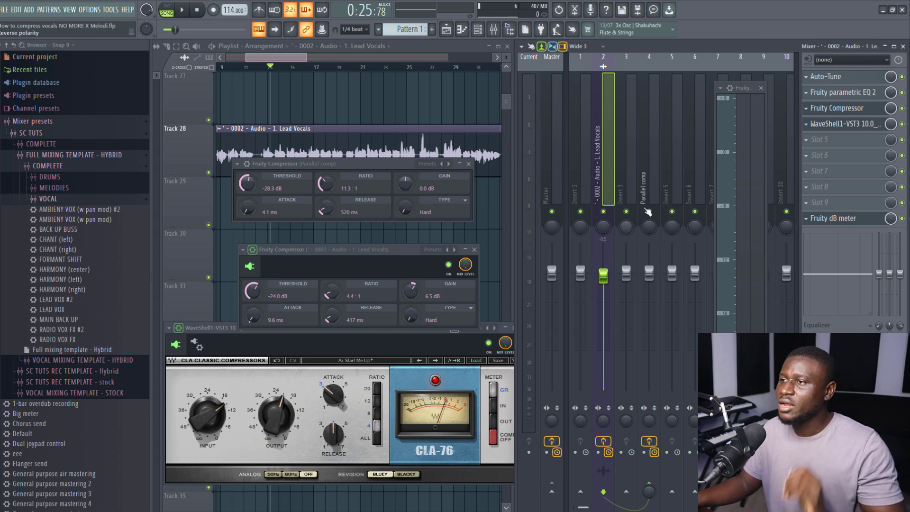
During playback, raise the Parallel comp compressor gain to 9.4 dB and ratio to 13.6:1.
key(space)
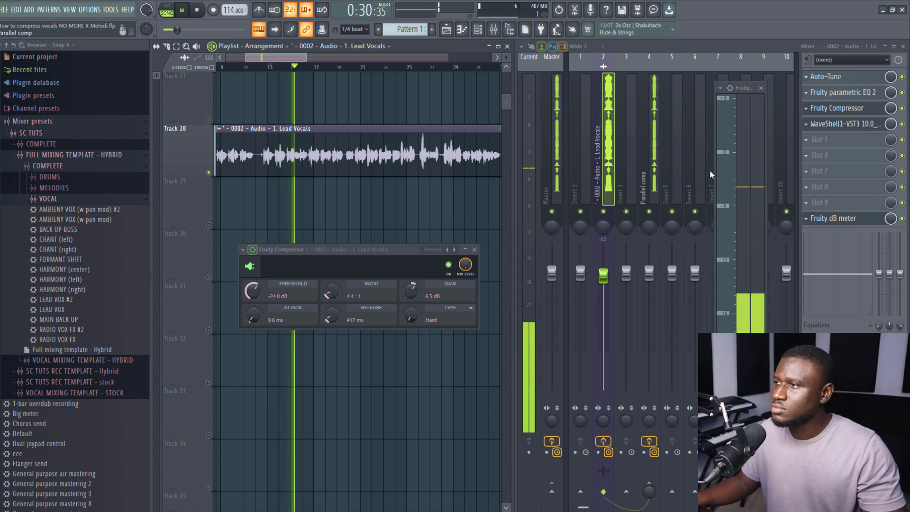
click(649, 180)
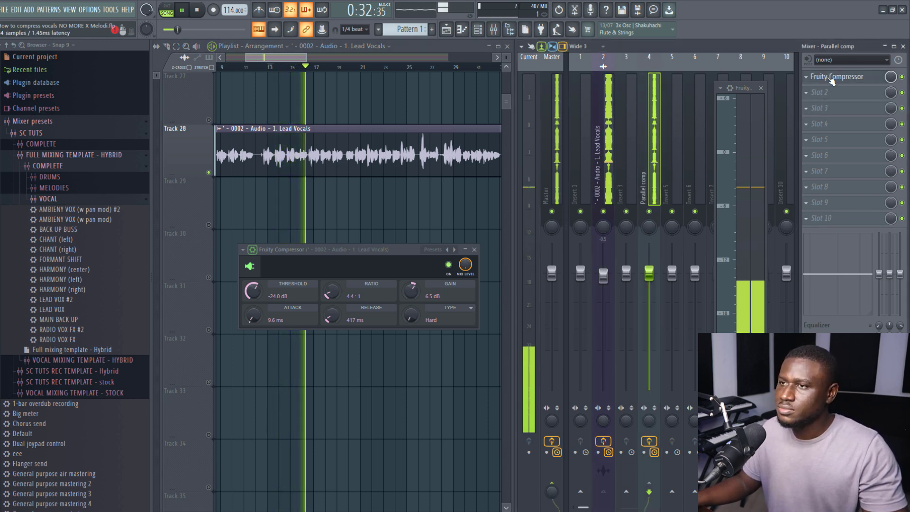
click(827, 80)
drag(405, 182, 405, 166)
drag(327, 192, 277, 190)
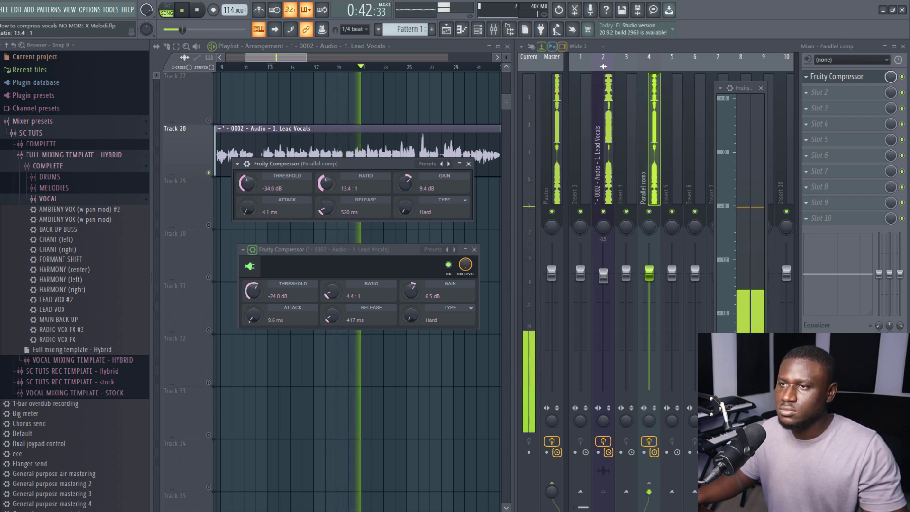
drag(324, 192, 324, 191)
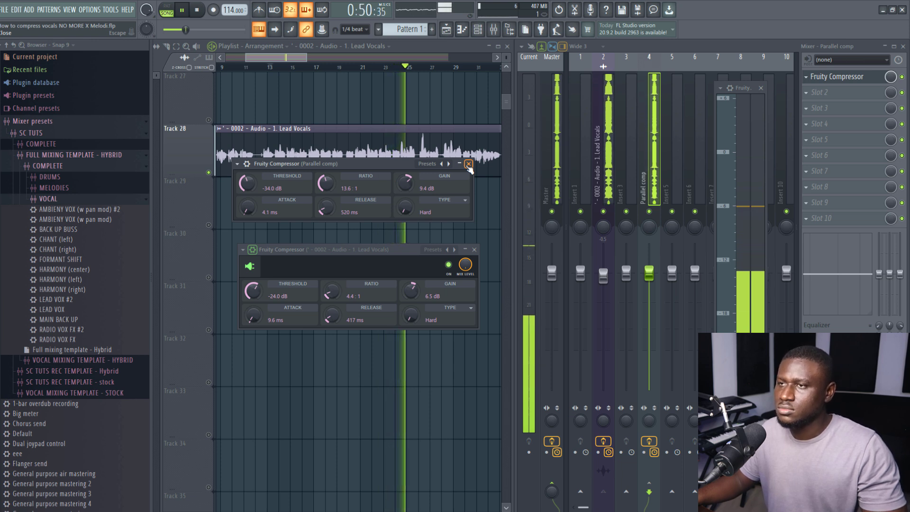
key(space)
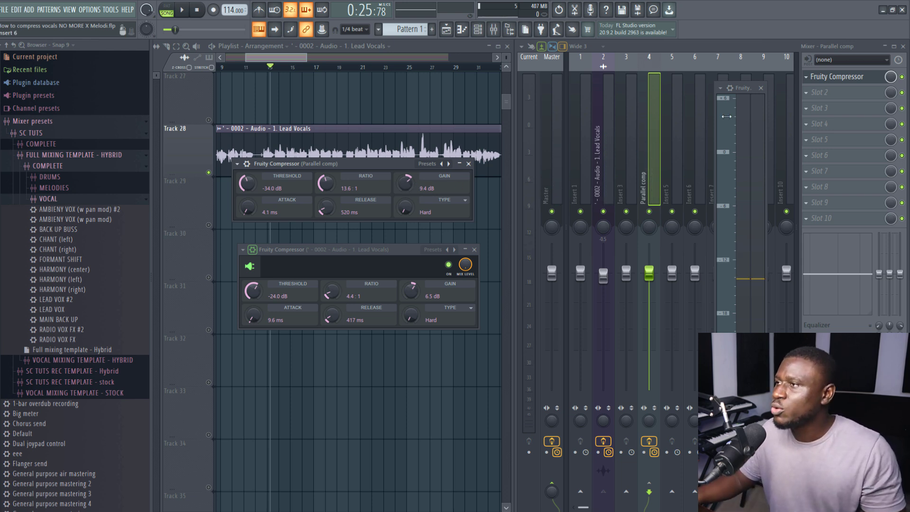
Move the Fruity Compressor down and load RX Pro Breath Control into Slot 1.
key(alt+Down)
key(alt+Down)
click(830, 84)
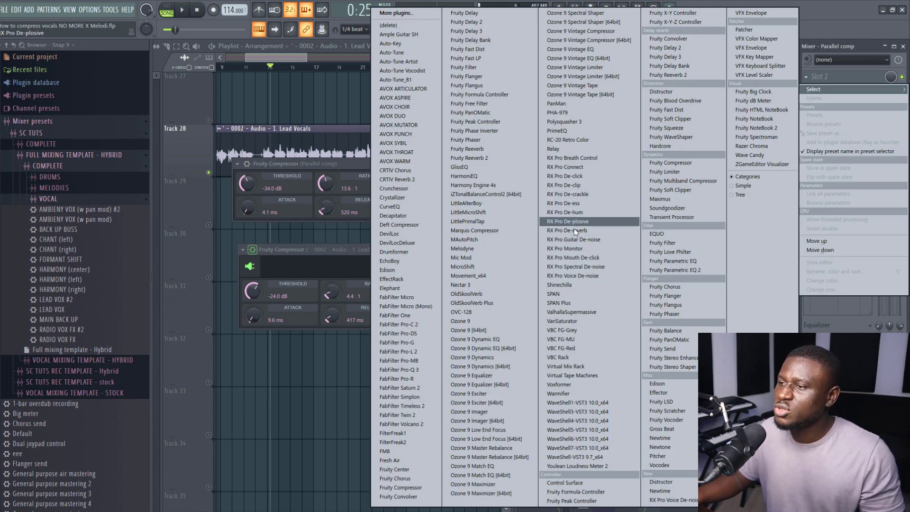
click(573, 268)
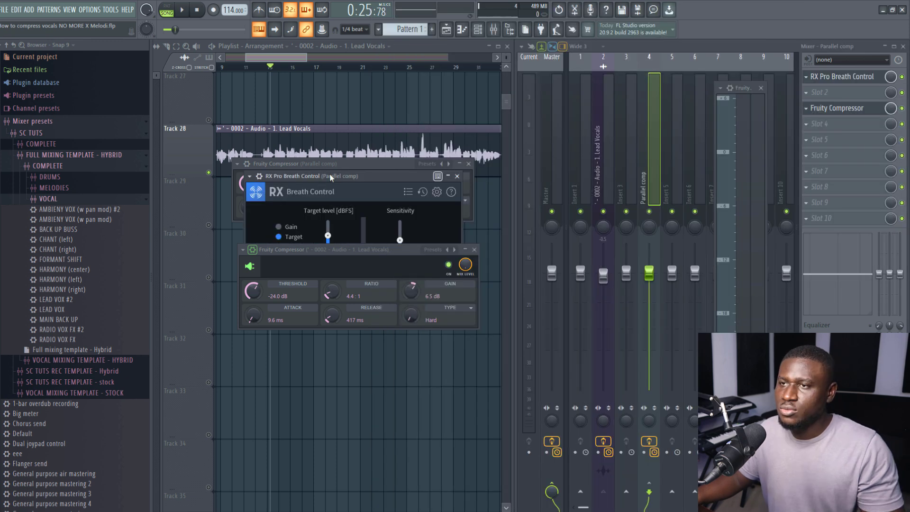
drag(330, 176, 364, 118)
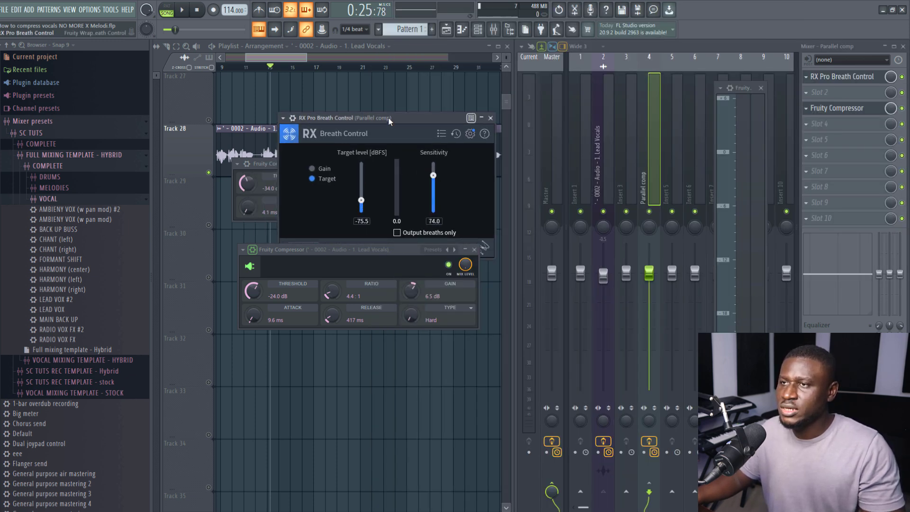
Audition the vocal through Breath Control, then close its window and the compressor window.
key(space)
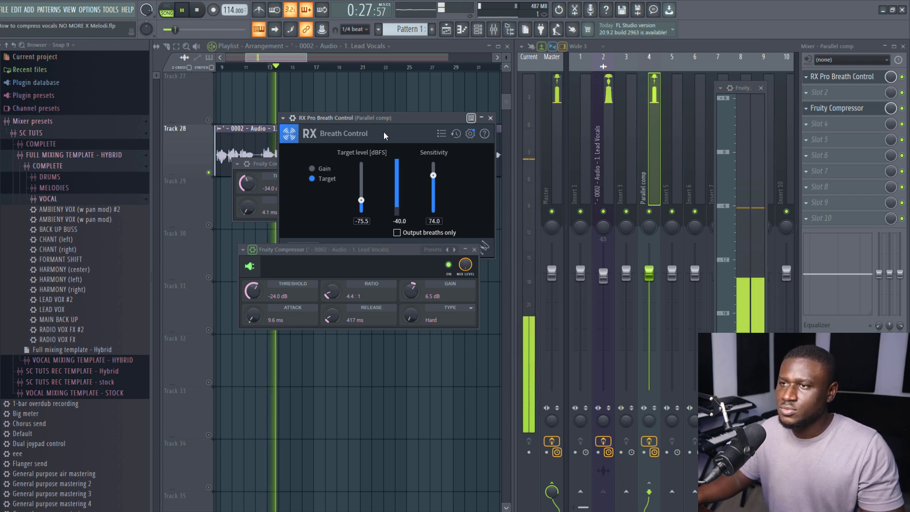
click(490, 118)
scroll(304, 128, down, 1)
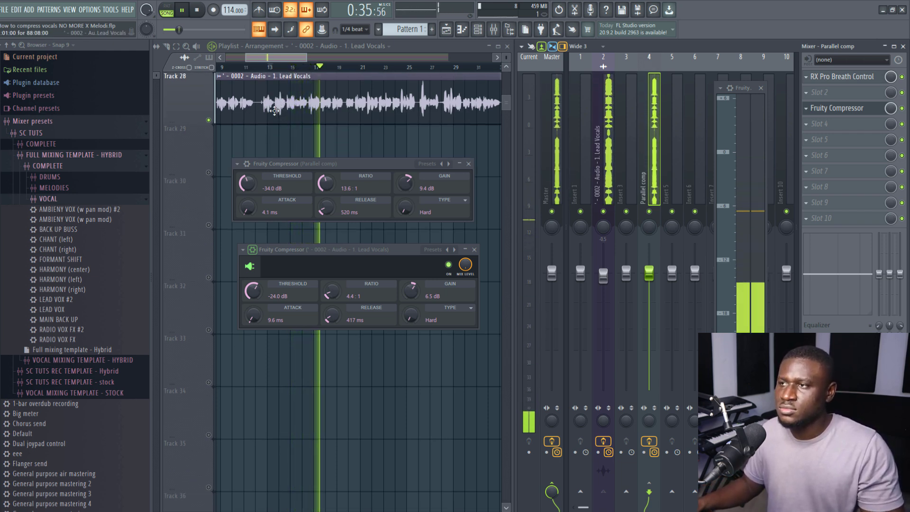
key(space)
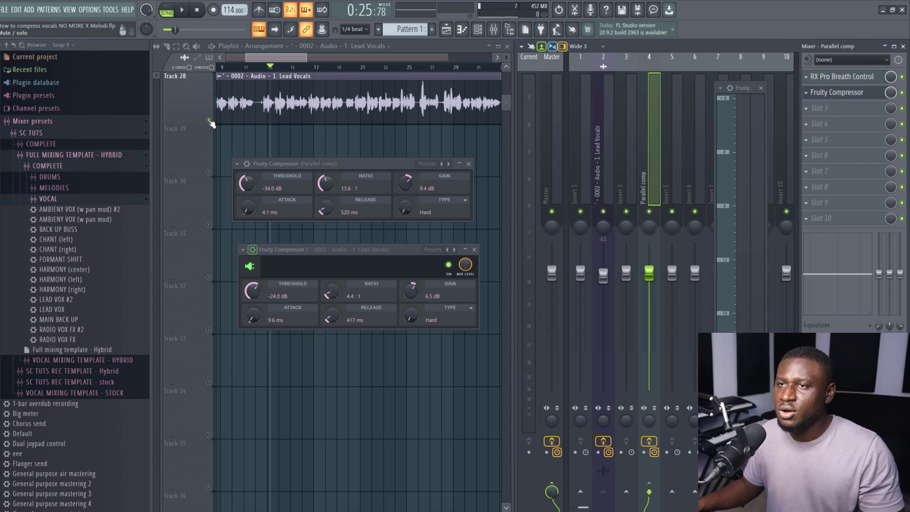
key(Escape)
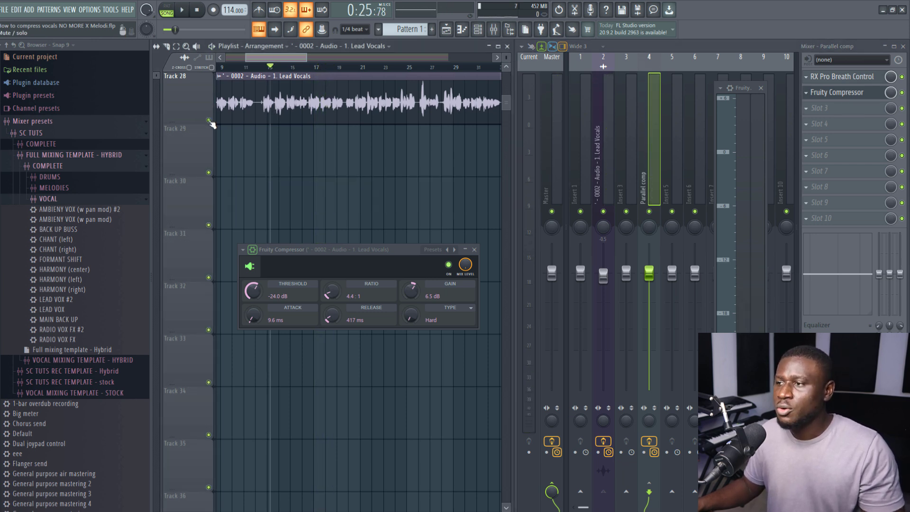
Select the Parallel comp bus and pull its fader down.
click(599, 183)
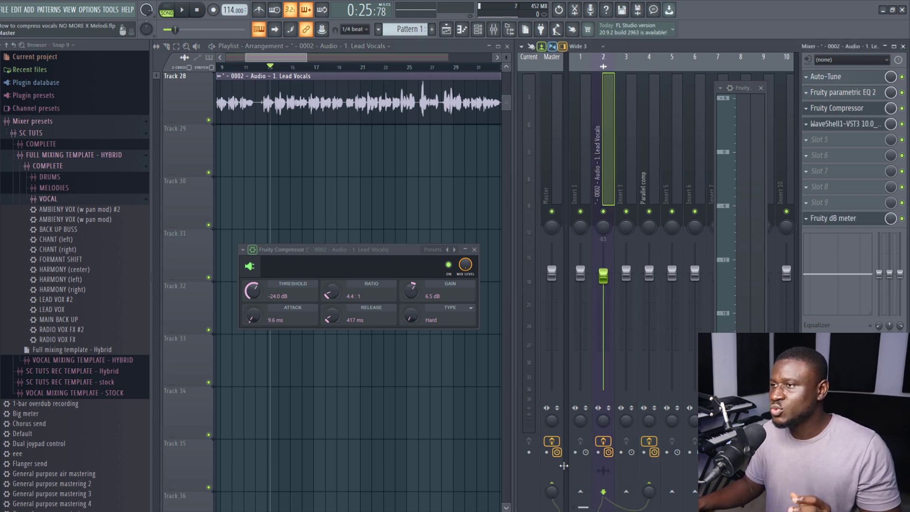
click(649, 123)
click(605, 160)
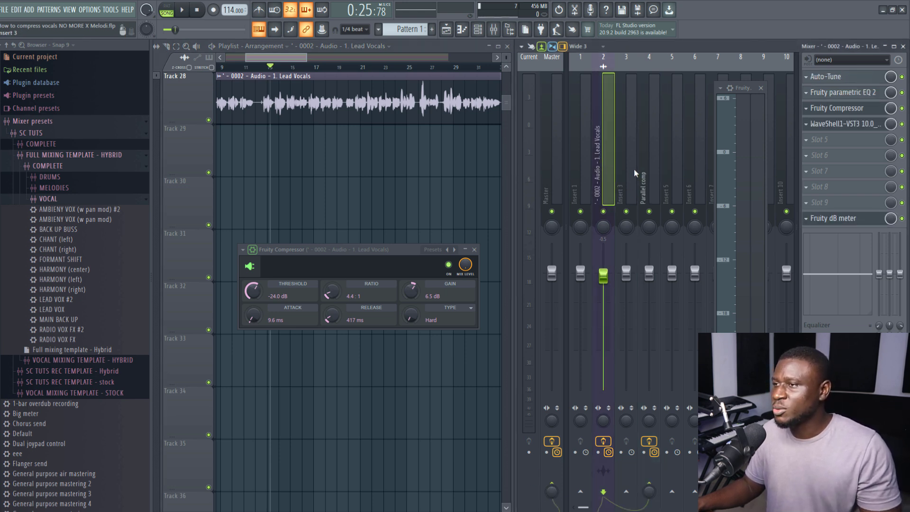
click(633, 169)
click(653, 179)
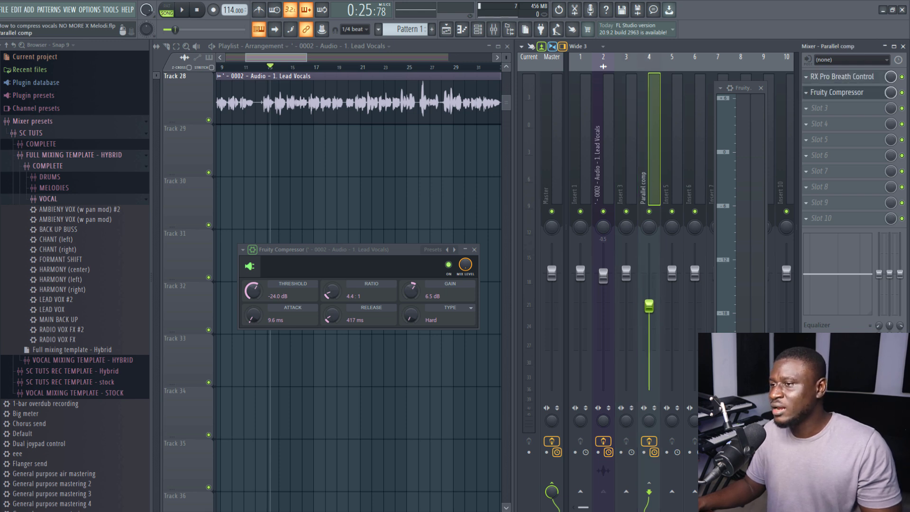
drag(649, 312, 649, 298)
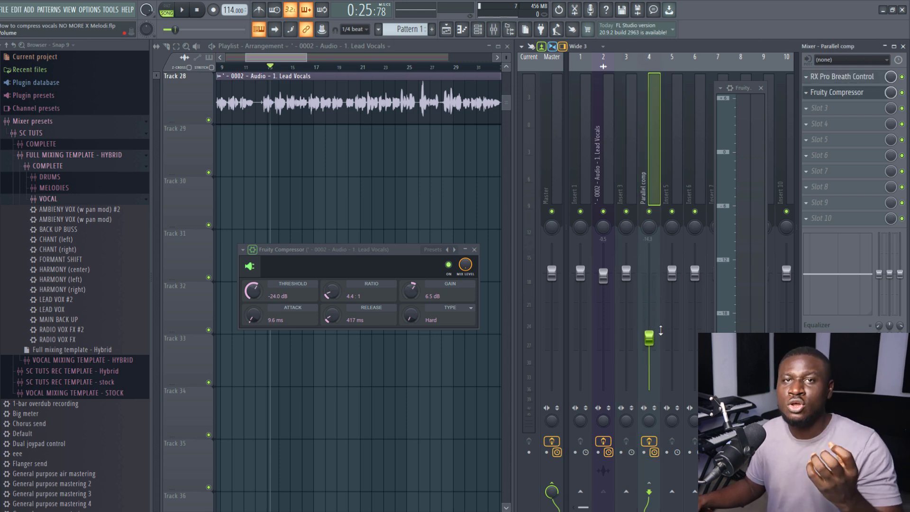
Audition the blend, raising Parallel comp to about -12.2 and then lowering it again.
key(space)
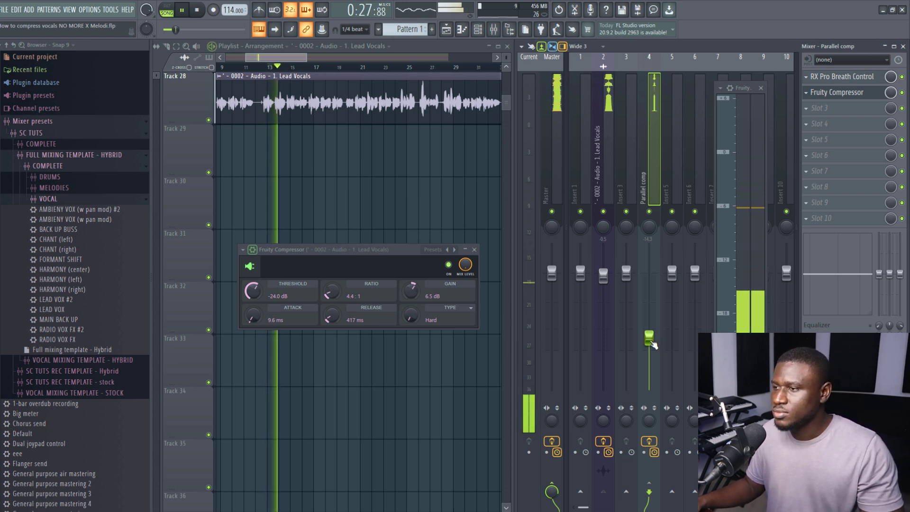
drag(650, 340, 651, 327)
key(space)
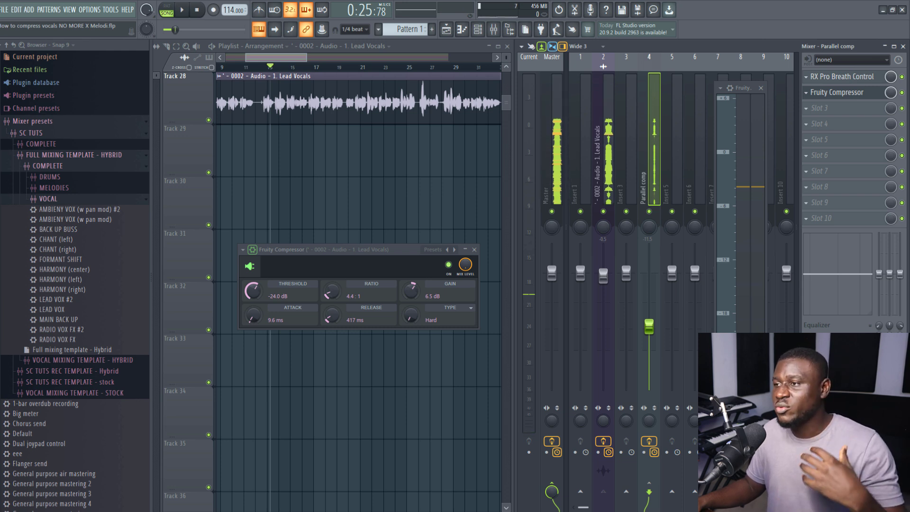
drag(650, 327, 649, 337)
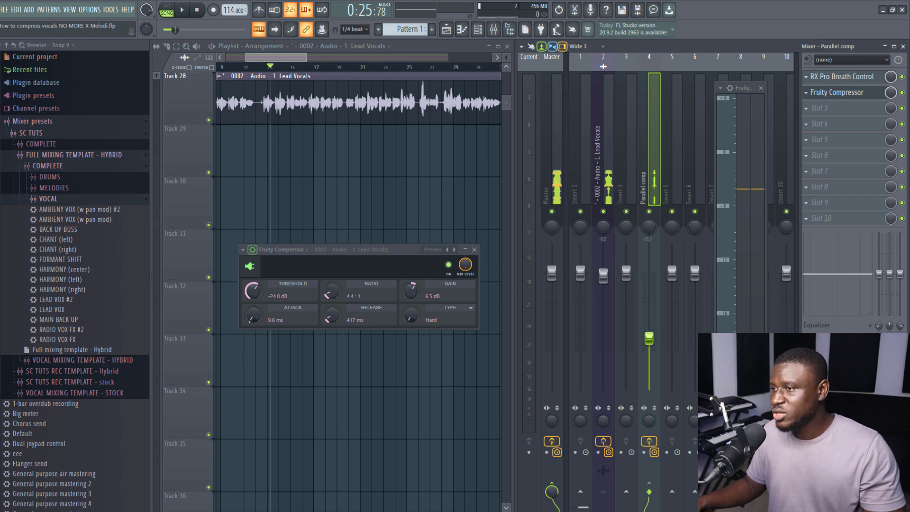
key(space)
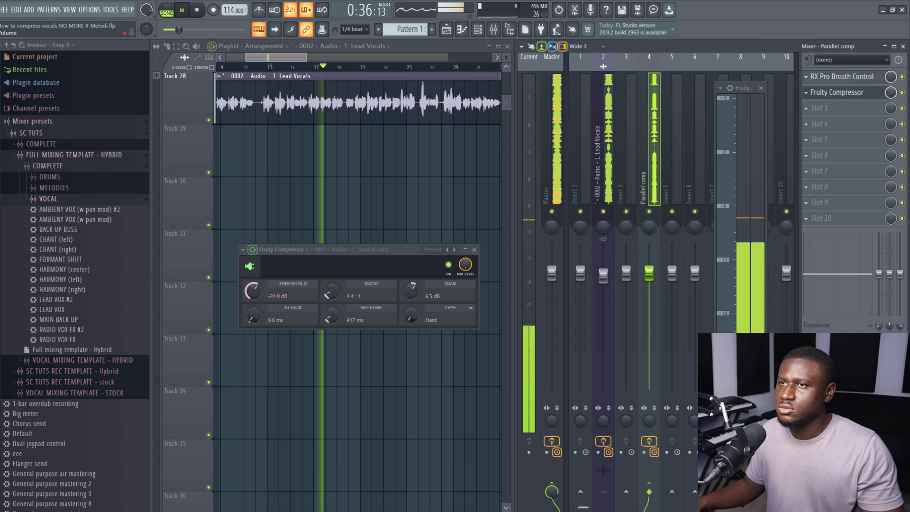
key(space)
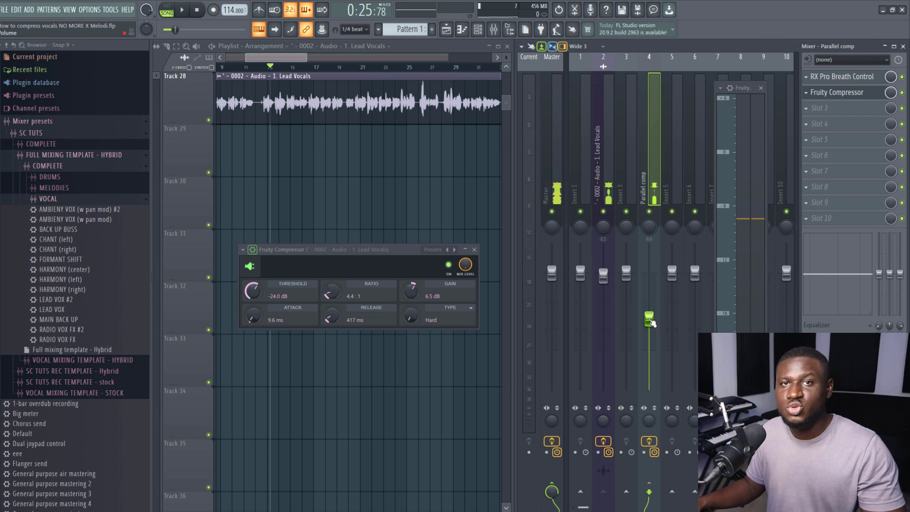
Turn down the Lead Vocals channel fader while listening, and show the Parallel comp effects.
key(space)
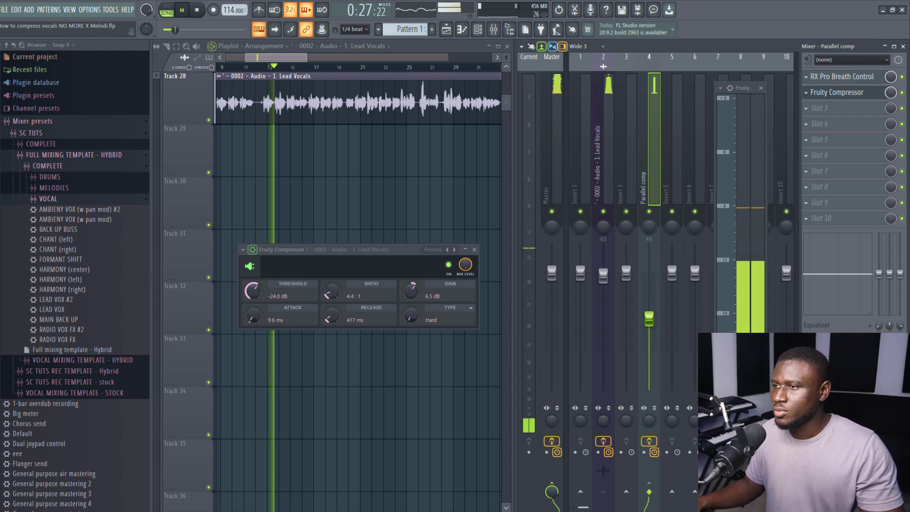
drag(603, 275, 604, 287)
scroll(290, 152, up, 3)
scroll(260, 154, down, 3)
key(space)
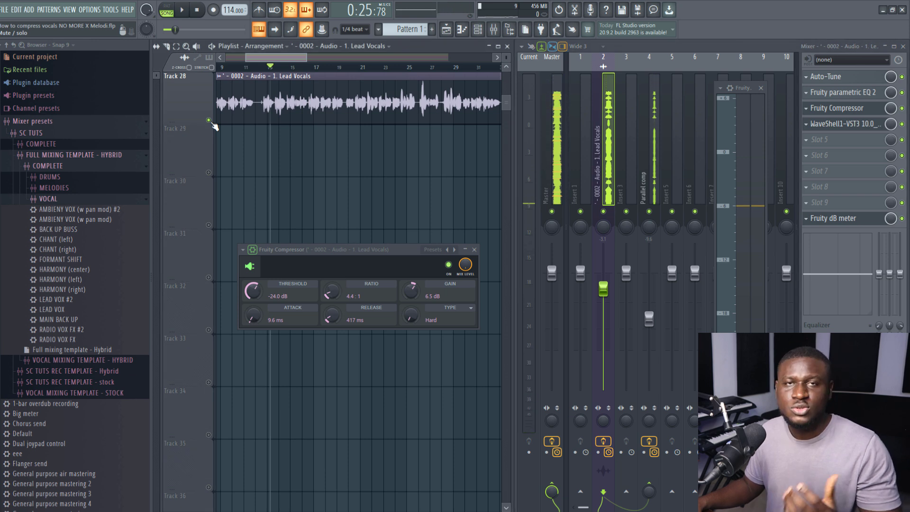
key(space)
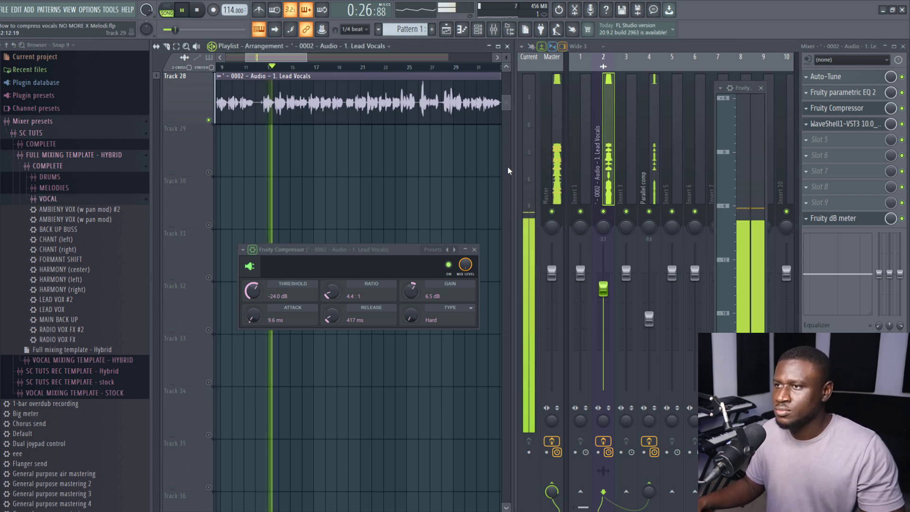
click(646, 194)
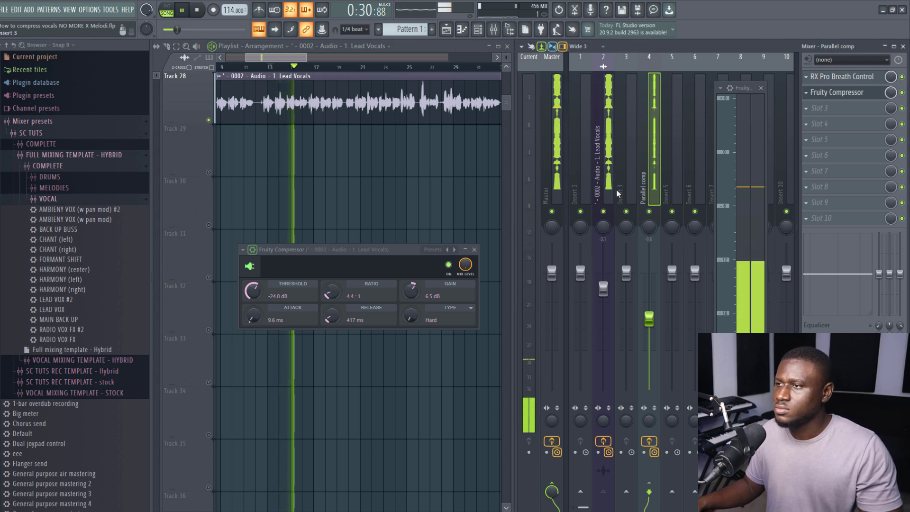
key(space)
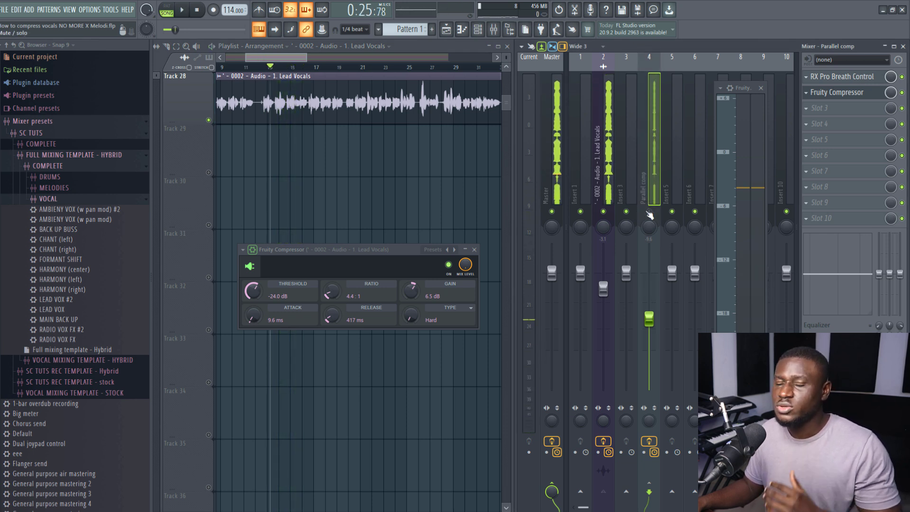
Play from bar 17, comparing the mix with Parallel comp muted and unmuted.
key(space)
click(314, 67)
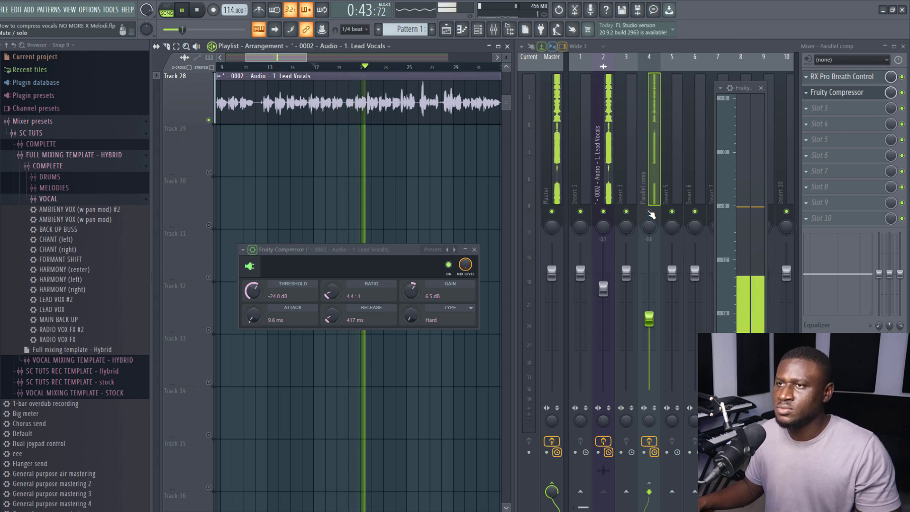
key(space)
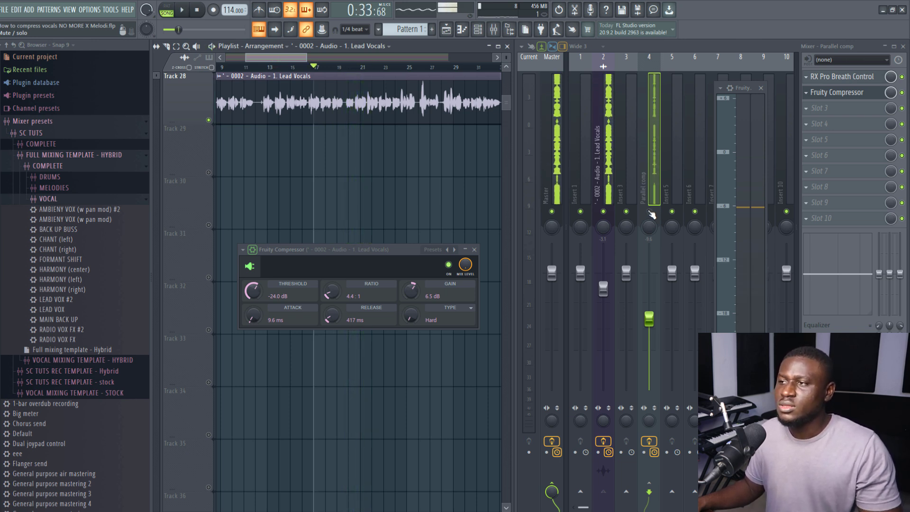
click(649, 212)
key(space)
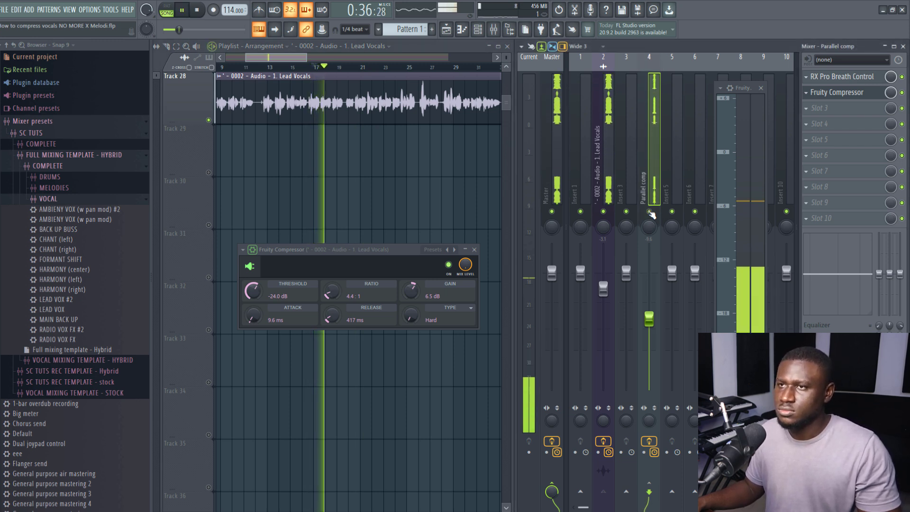
scroll(332, 152, up, 1)
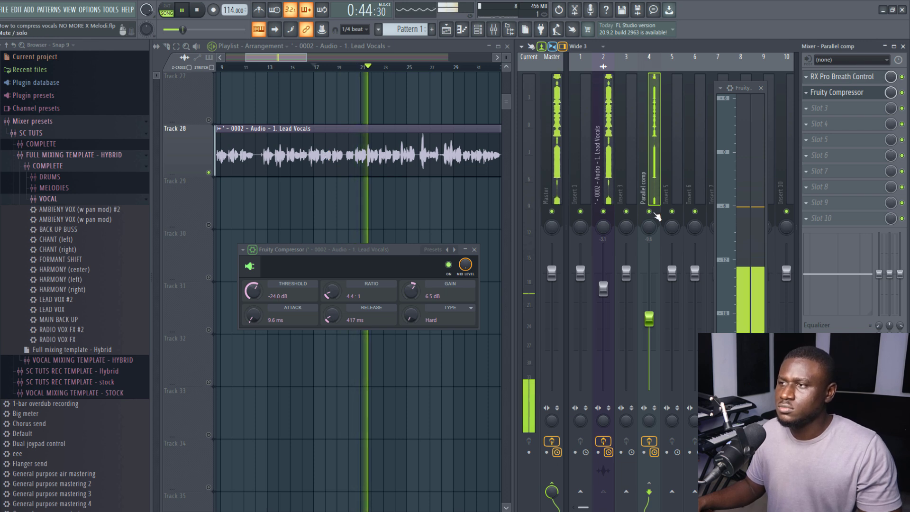
click(655, 213)
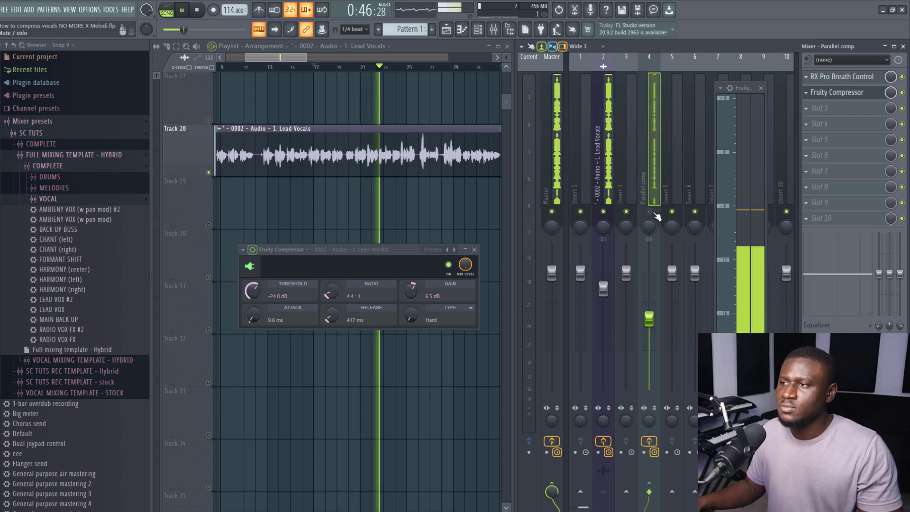
key(space)
click(655, 213)
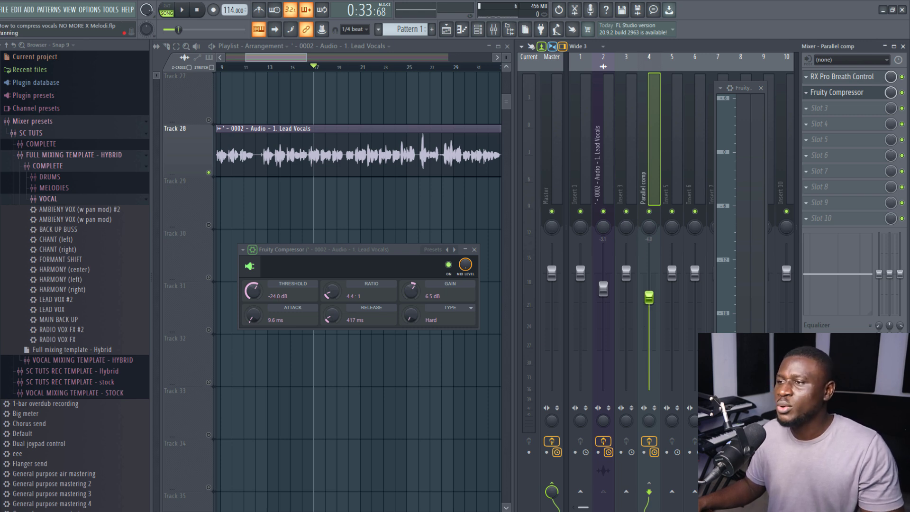
During playback, lower the Parallel comp bus fader to about -6.0 dB.
key(space)
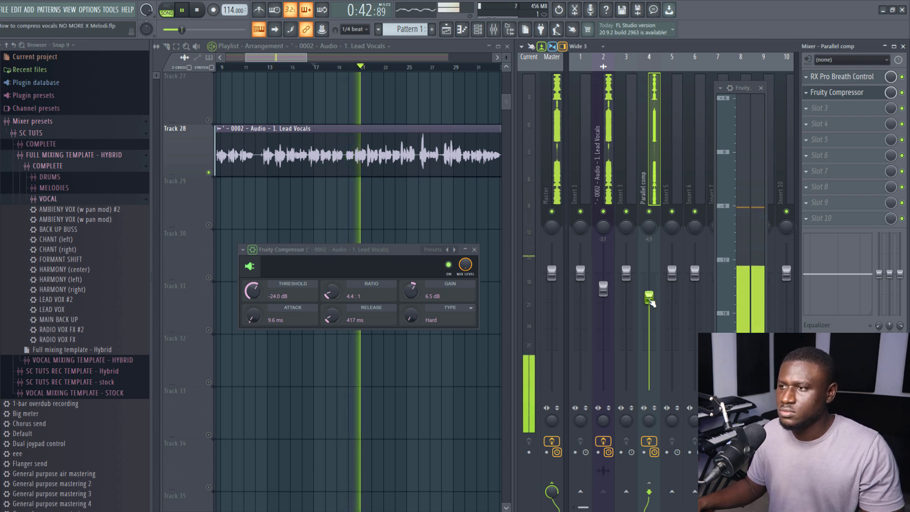
drag(649, 297, 649, 303)
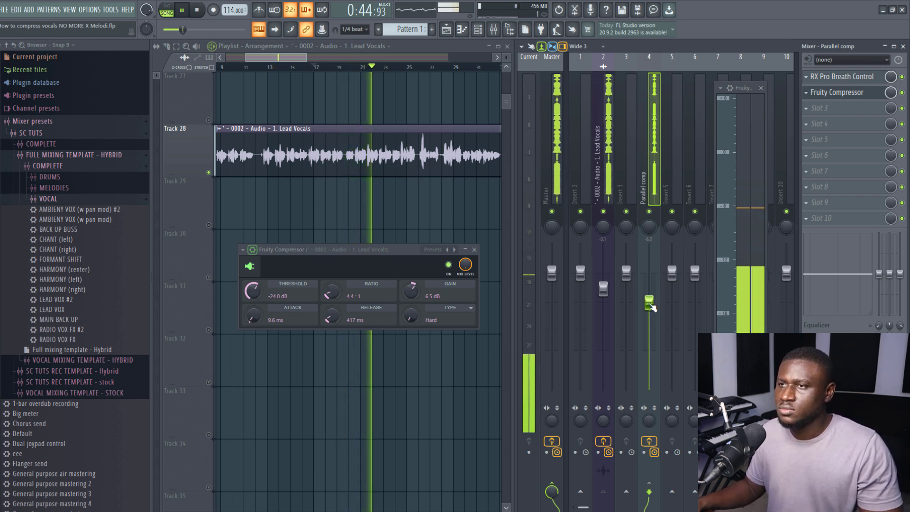
key(space)
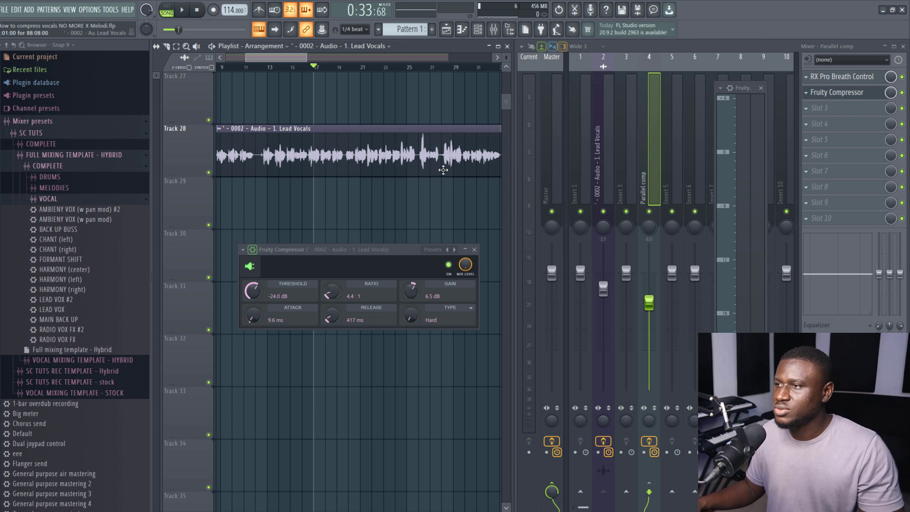
Replay the vocal and nudge the Insert 2 Lead Vocals fader down slightly.
key(space)
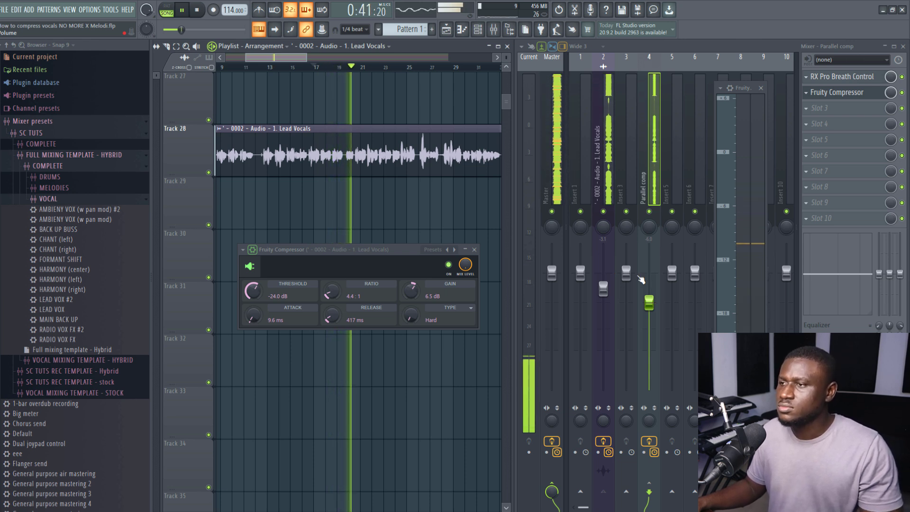
drag(603, 288, 603, 293)
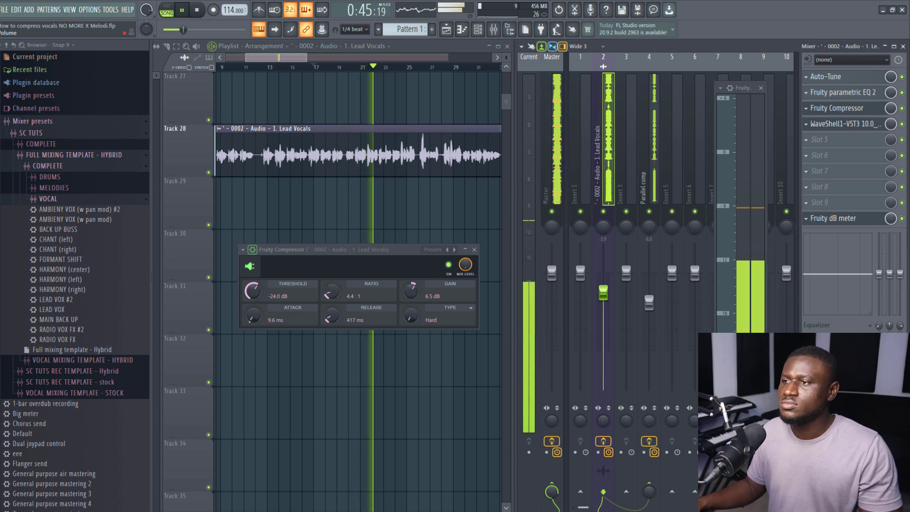
click(384, 251)
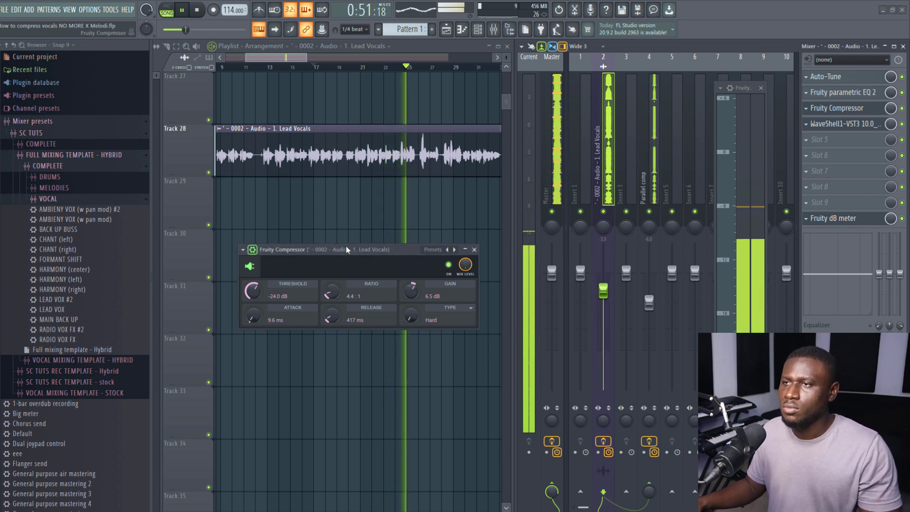
Play the lead vocal with Fruity Compressor bypassed and Parallel comp muted, then stop.
key(space)
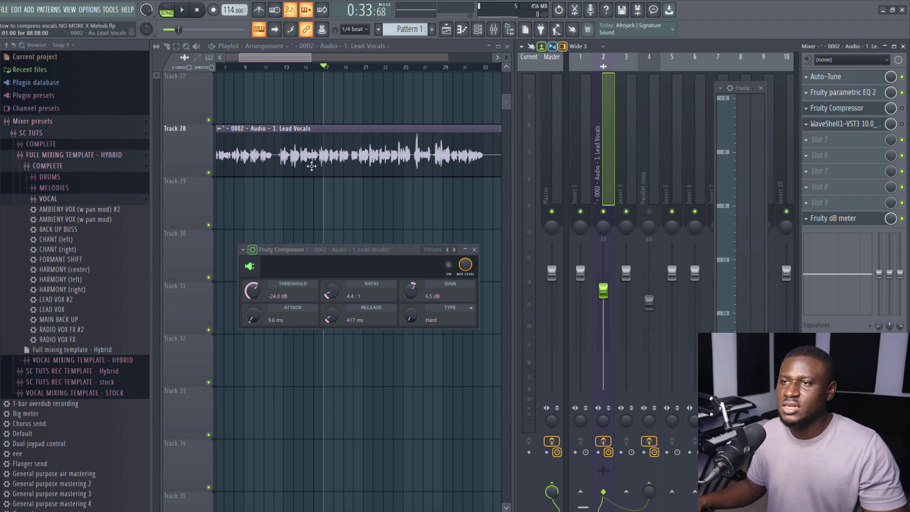
key(space)
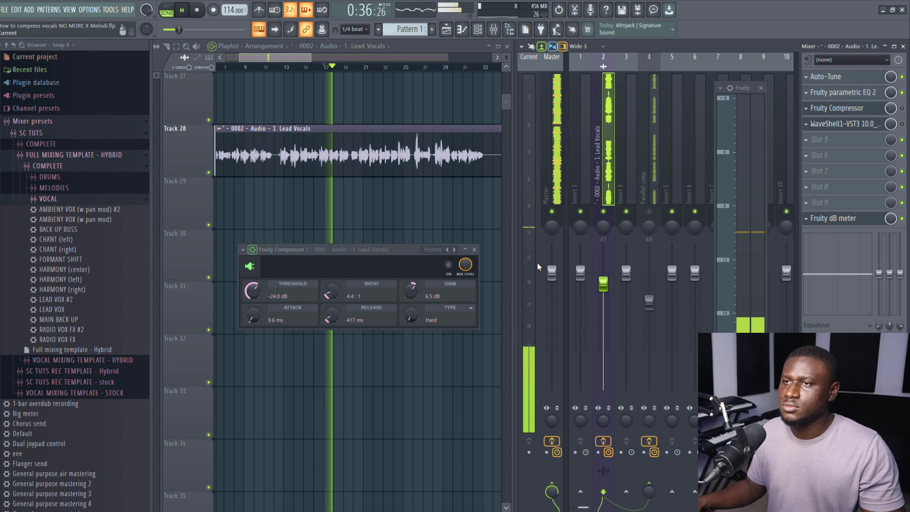
scroll(443, 210, up, 1)
scroll(444, 208, down, 1)
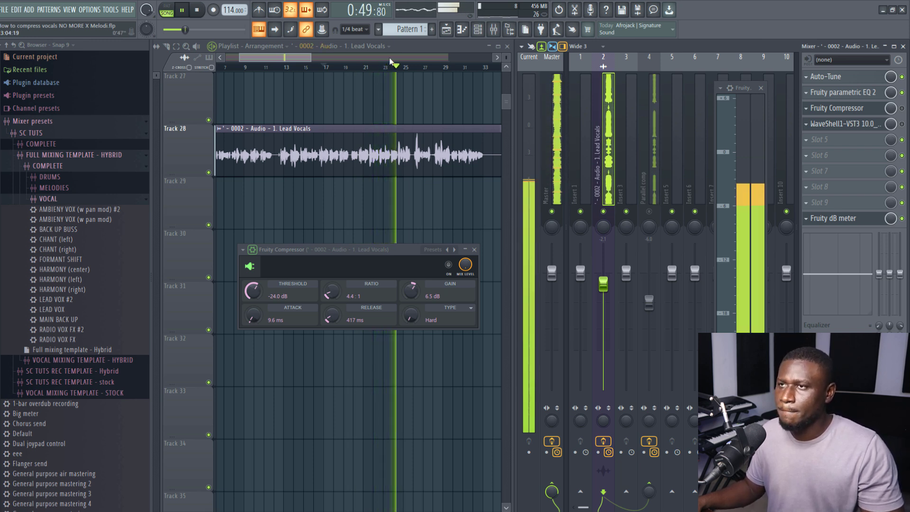
key(space)
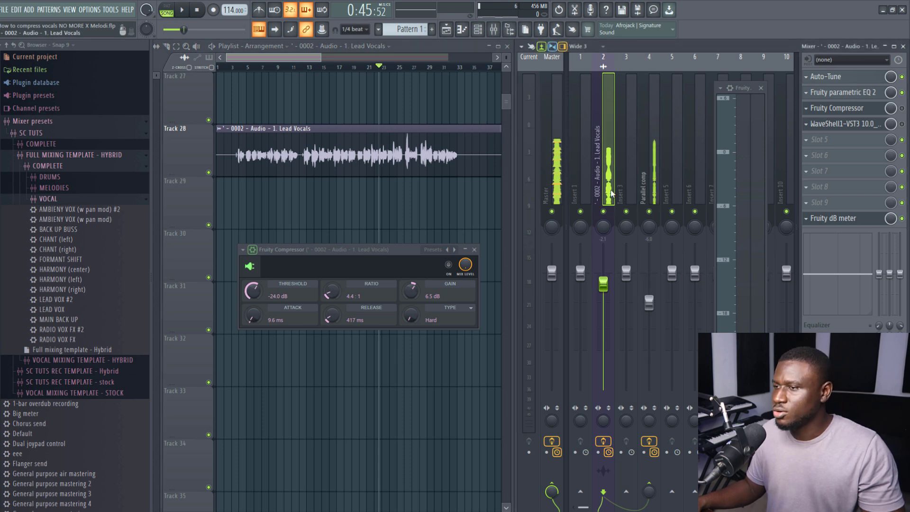
Start playback to hear the uncompressed 'before' lead vocal.
key(space)
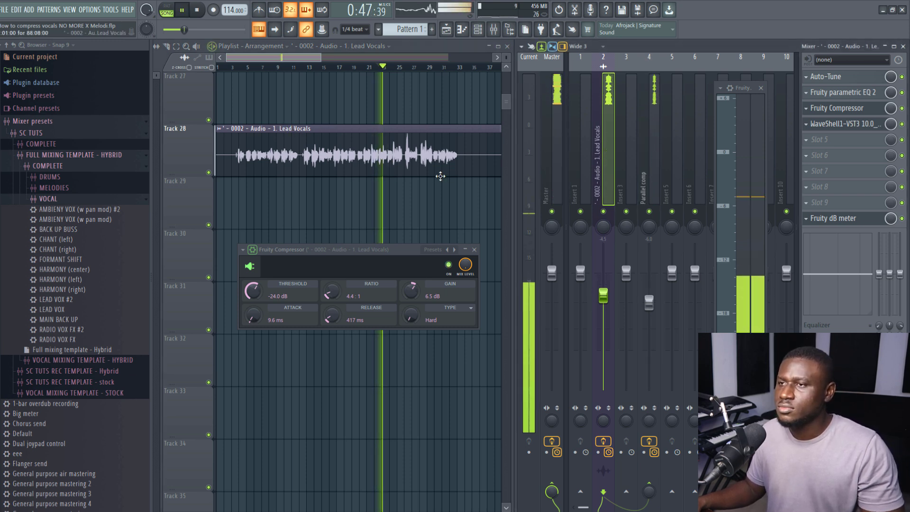